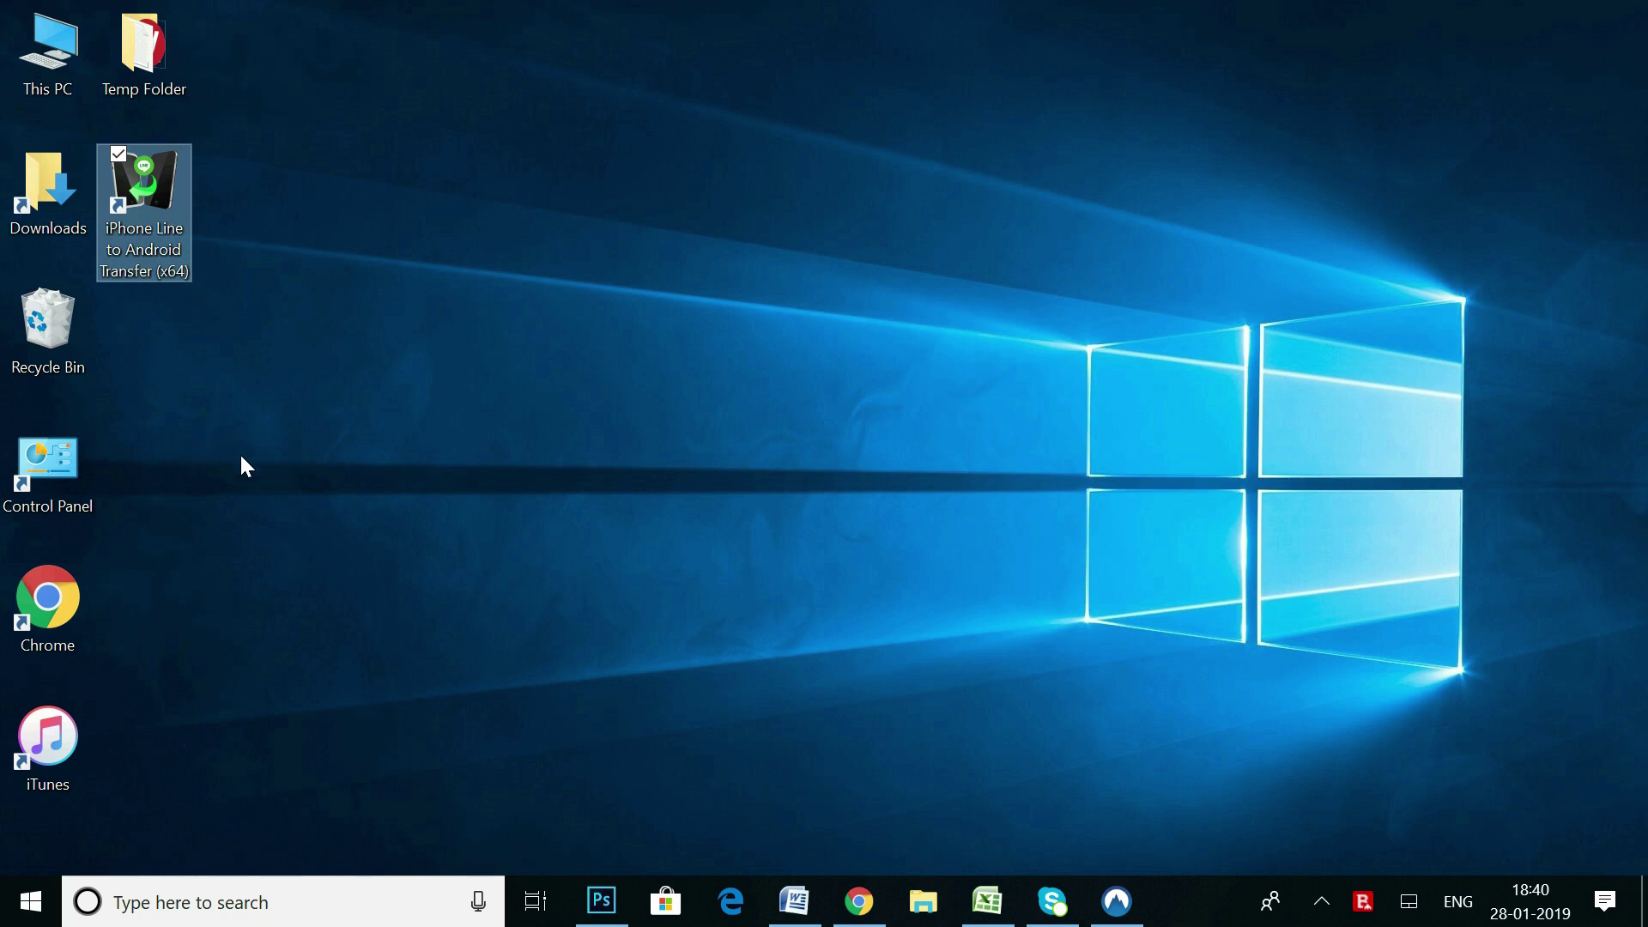
# Restore the Chrome window showing the LINE iPhone-to-Android transfer tutorial
pyautogui.click(859, 900)
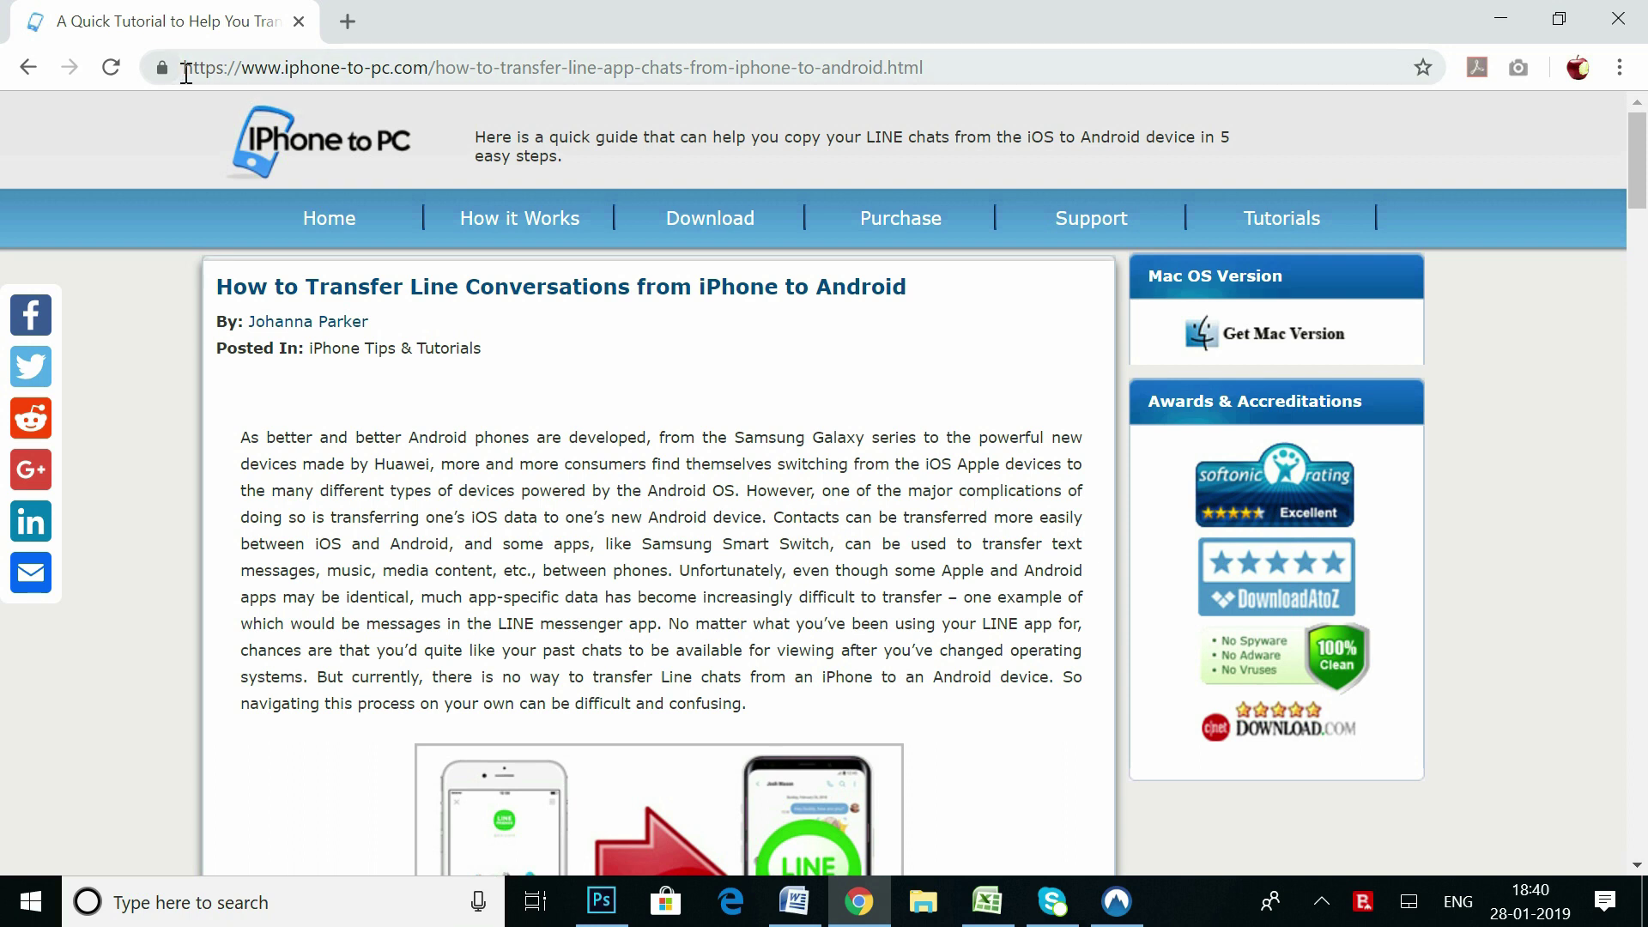
# Scroll the tutorial and start the Free Download Mac Version download
pyautogui.moveTo(183, 67); pyautogui.dragTo(931, 82)
pyautogui.moveTo(1637, 165); pyautogui.dragTo(1639, 243)
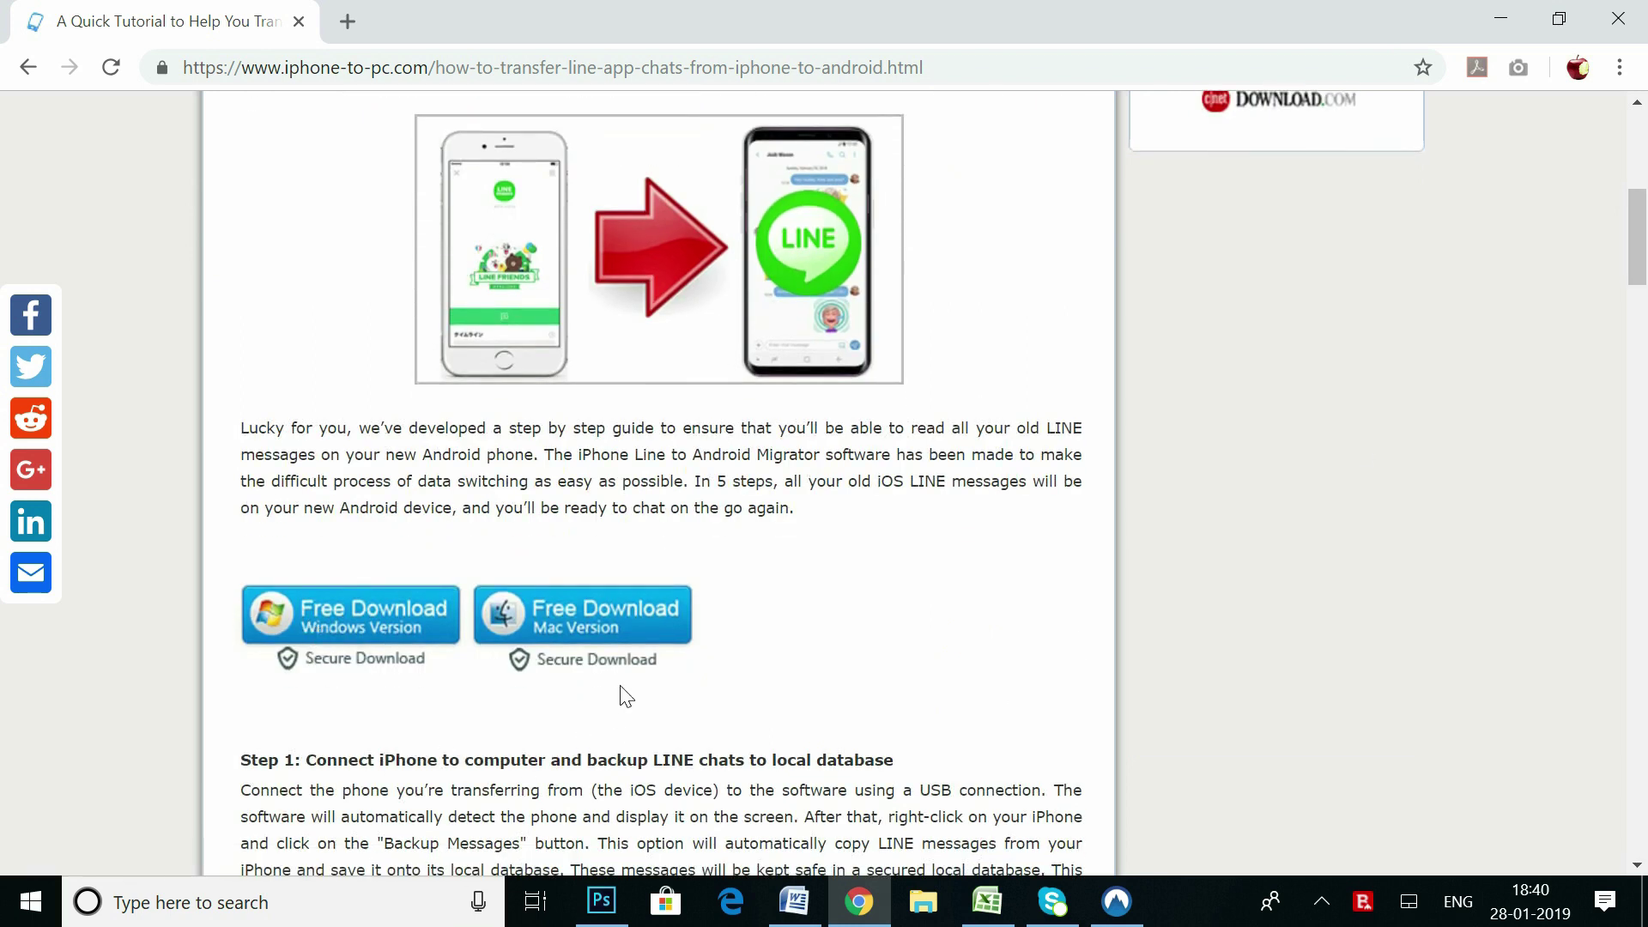
pyautogui.click(622, 629)
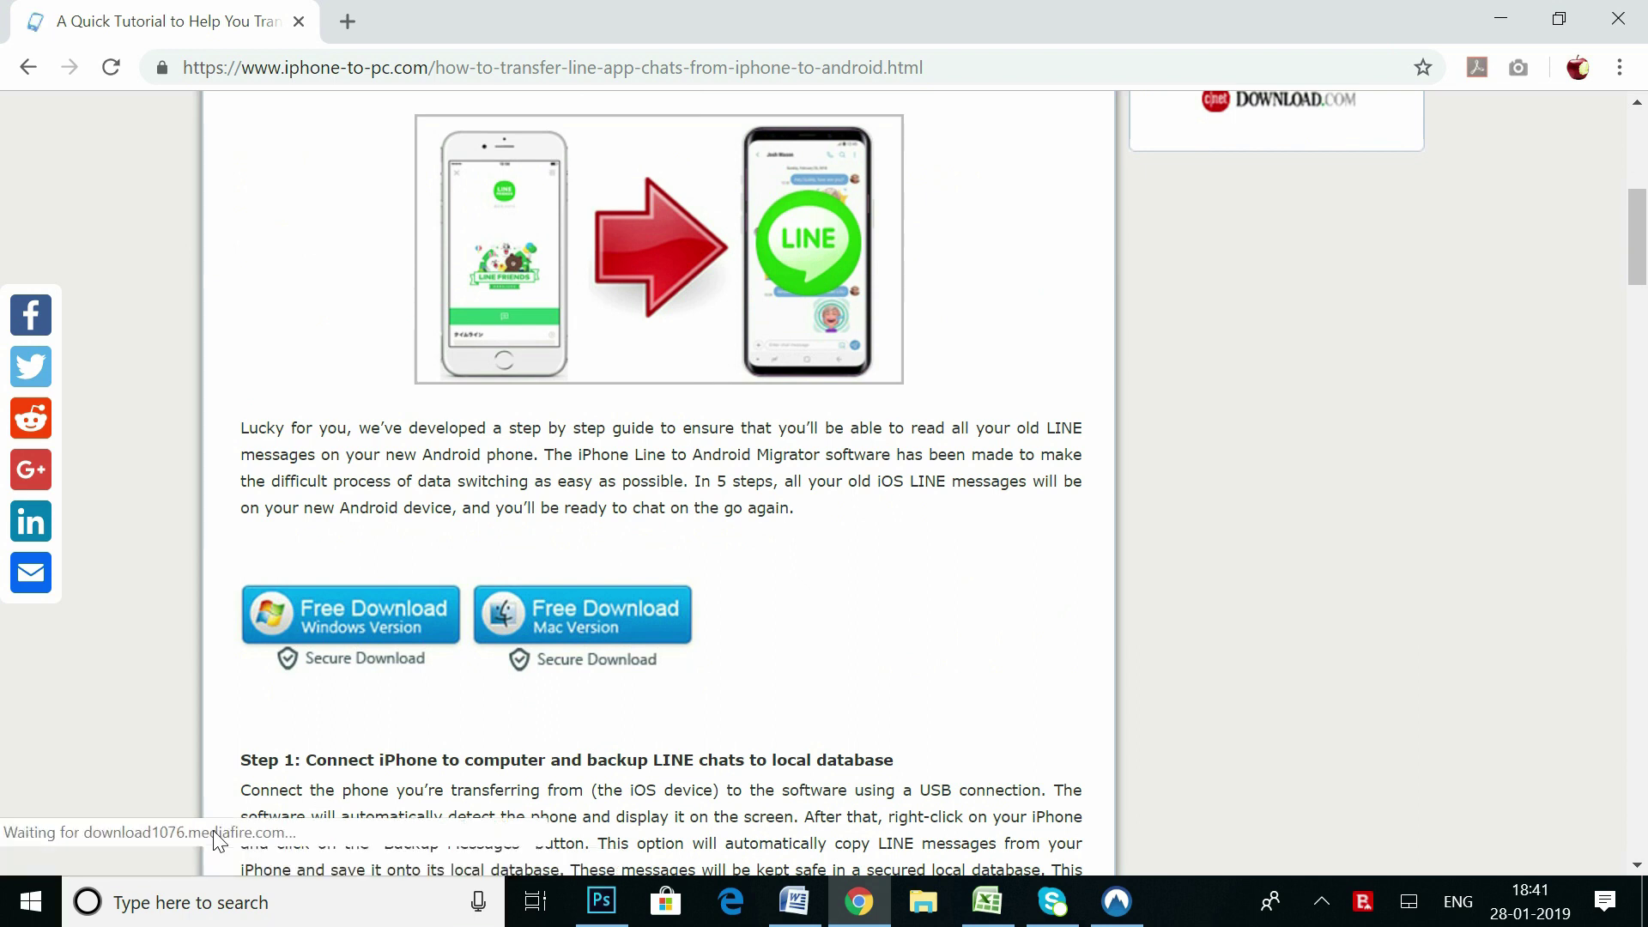
# Cancel the running download and minimize Chrome to the desktop
pyautogui.click(266, 850)
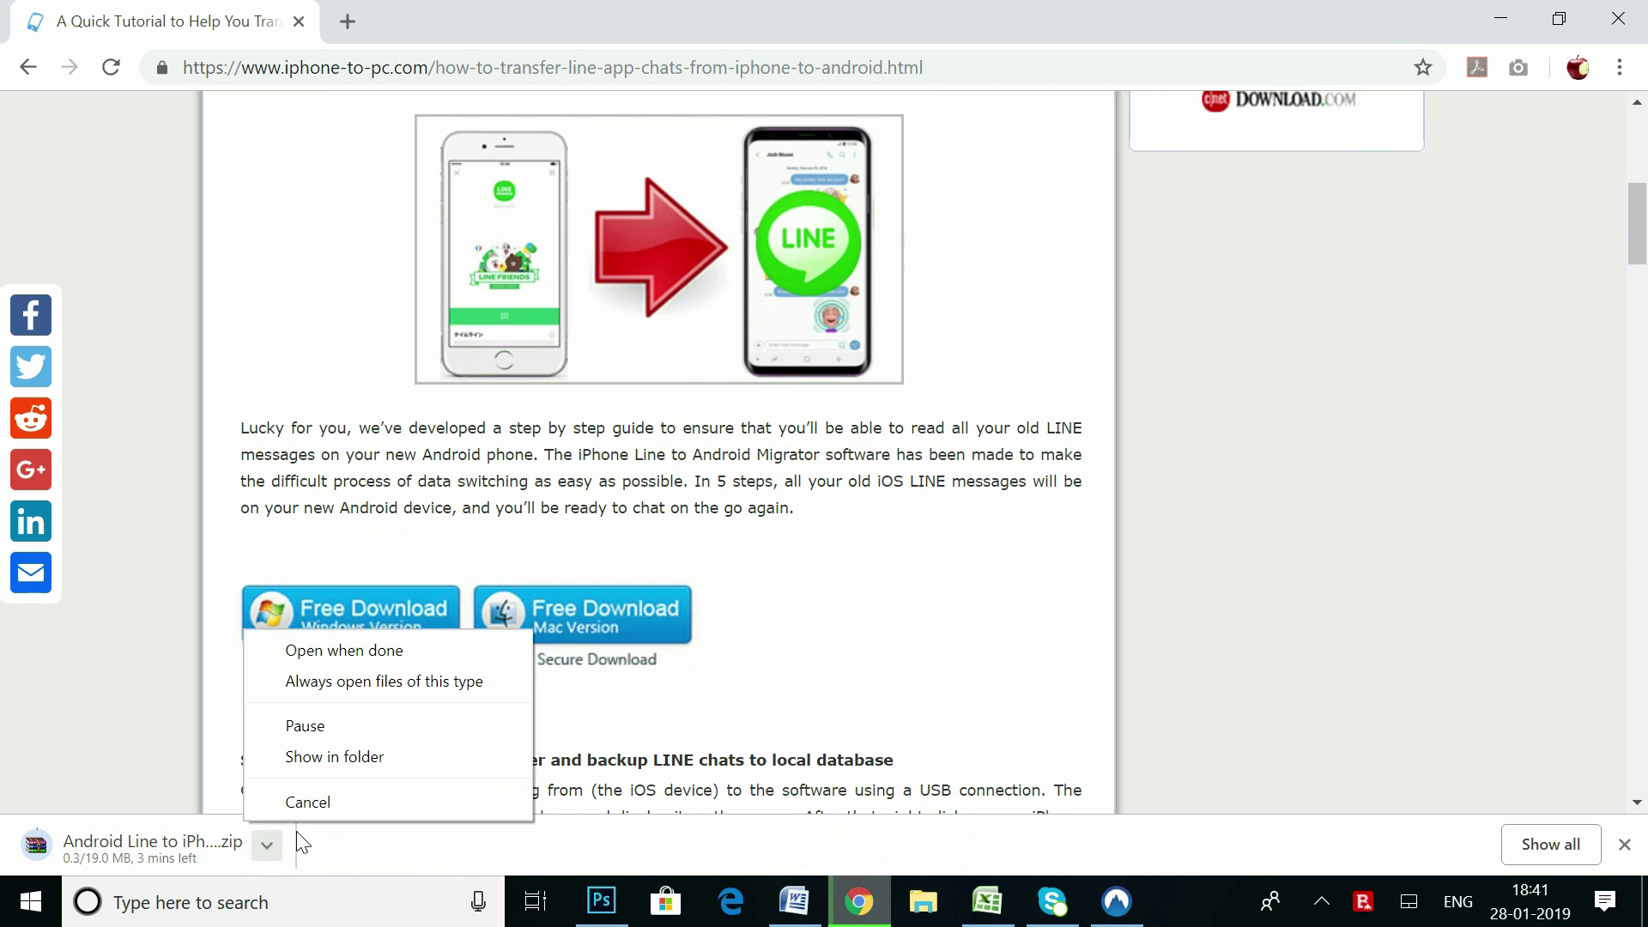
pyautogui.click(303, 806)
pyautogui.click(1508, 14)
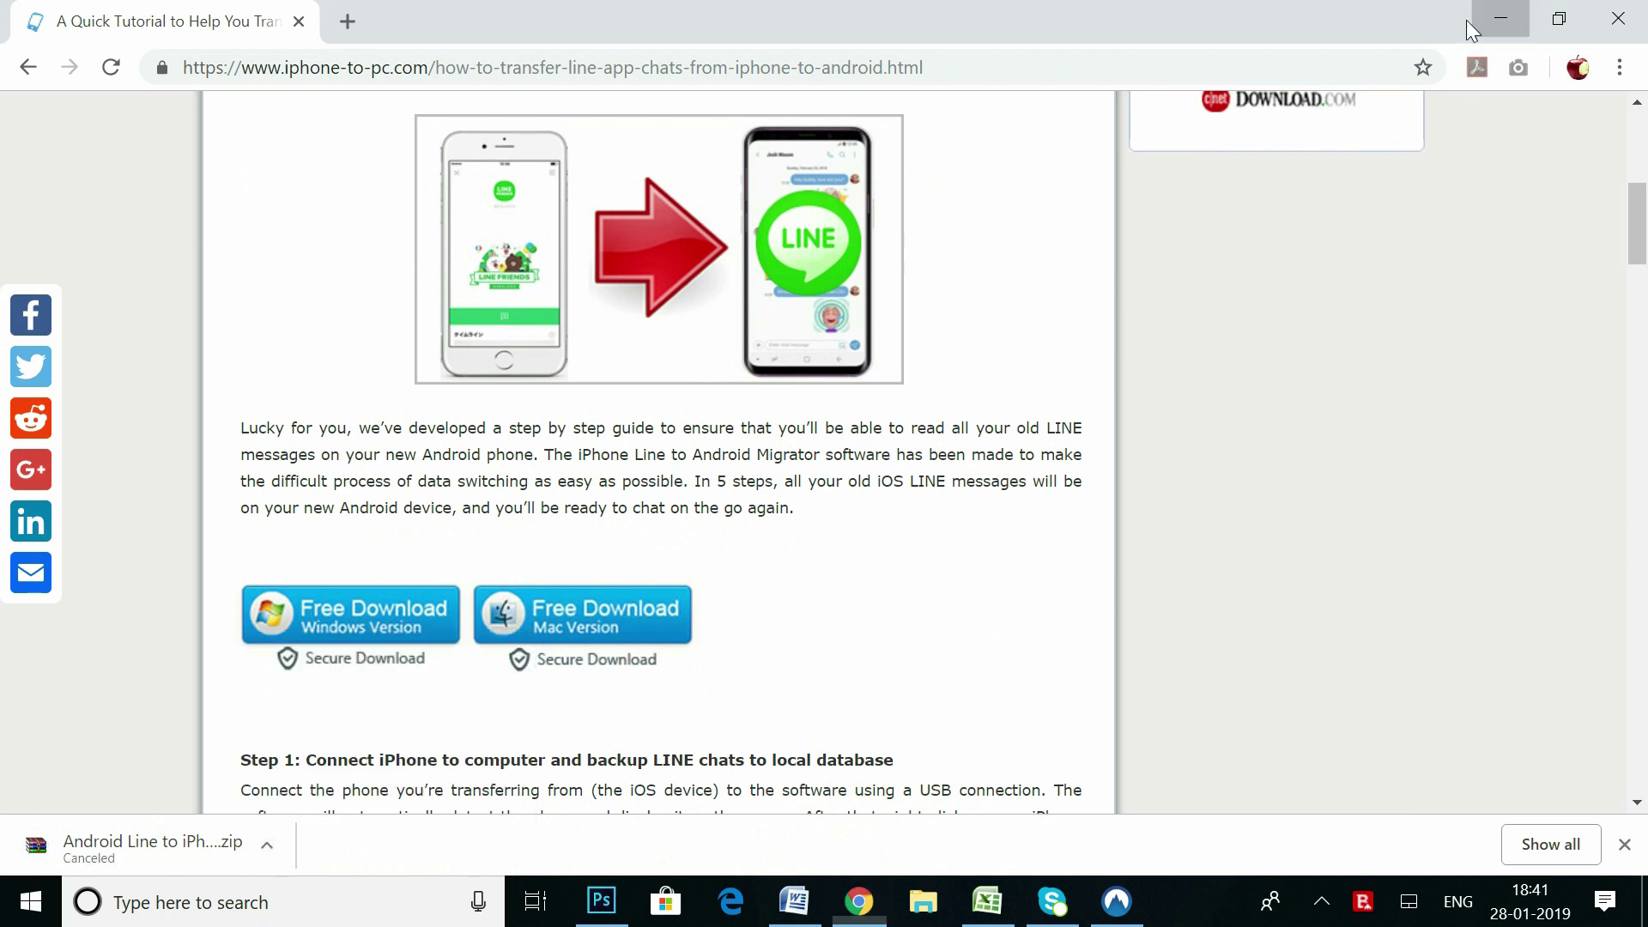
pyautogui.click(127, 201)
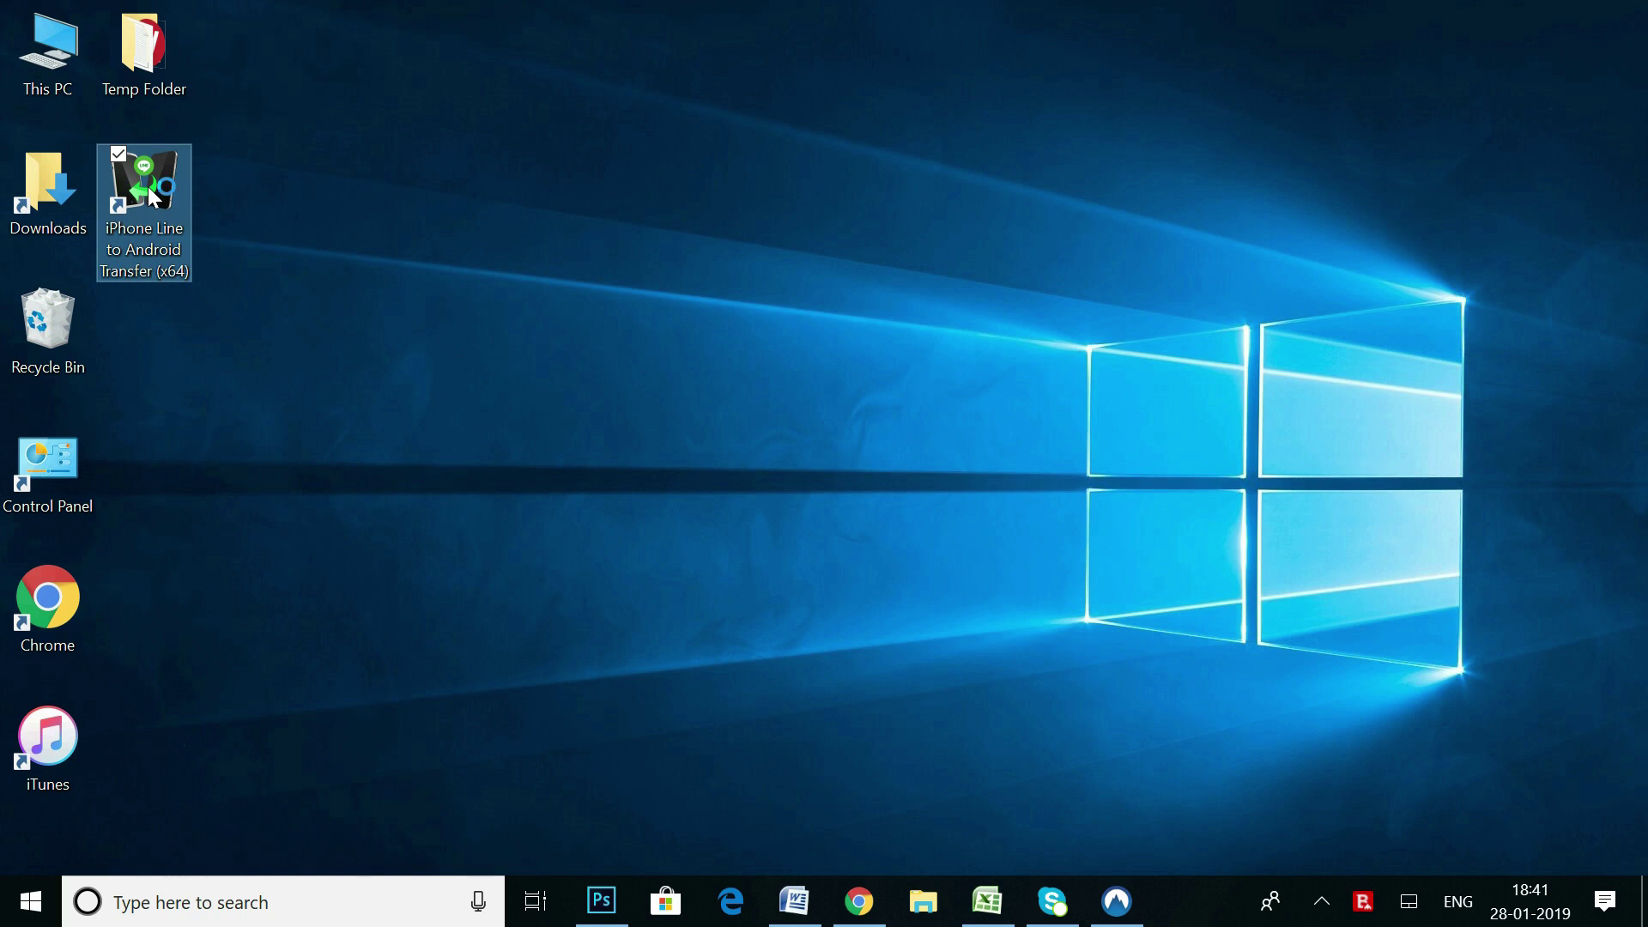
# Launch iPhone Line to Android Transfer, dismissing the Android-not-found warning and the notes message
pyautogui.doubleClick(147, 190)
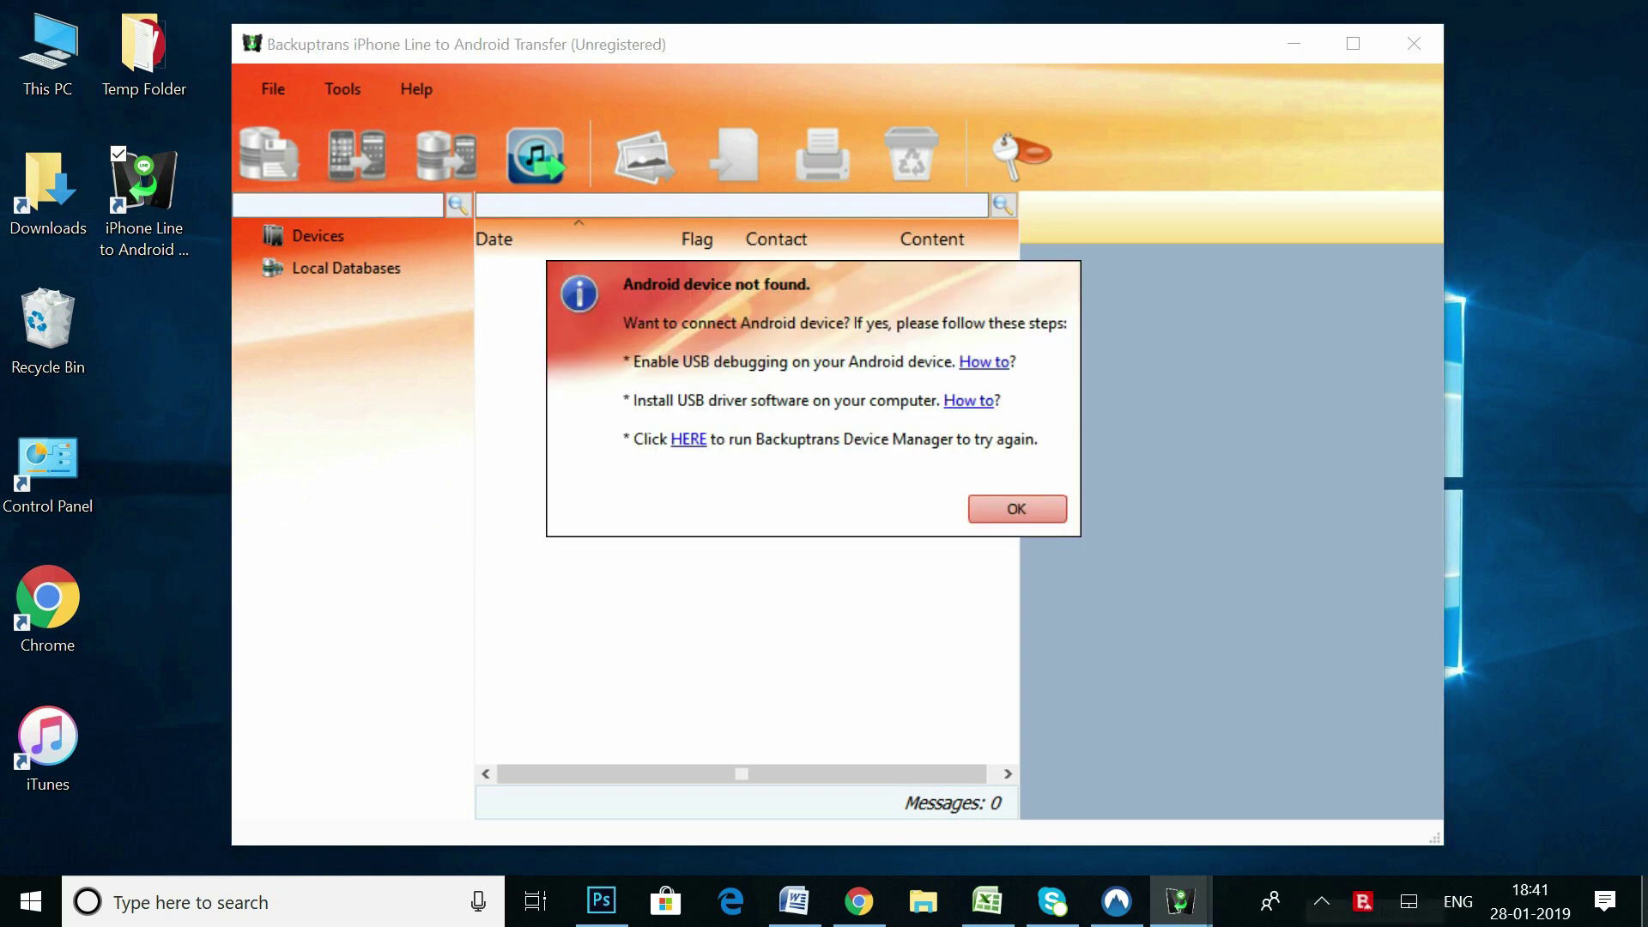
pyautogui.click(1016, 510)
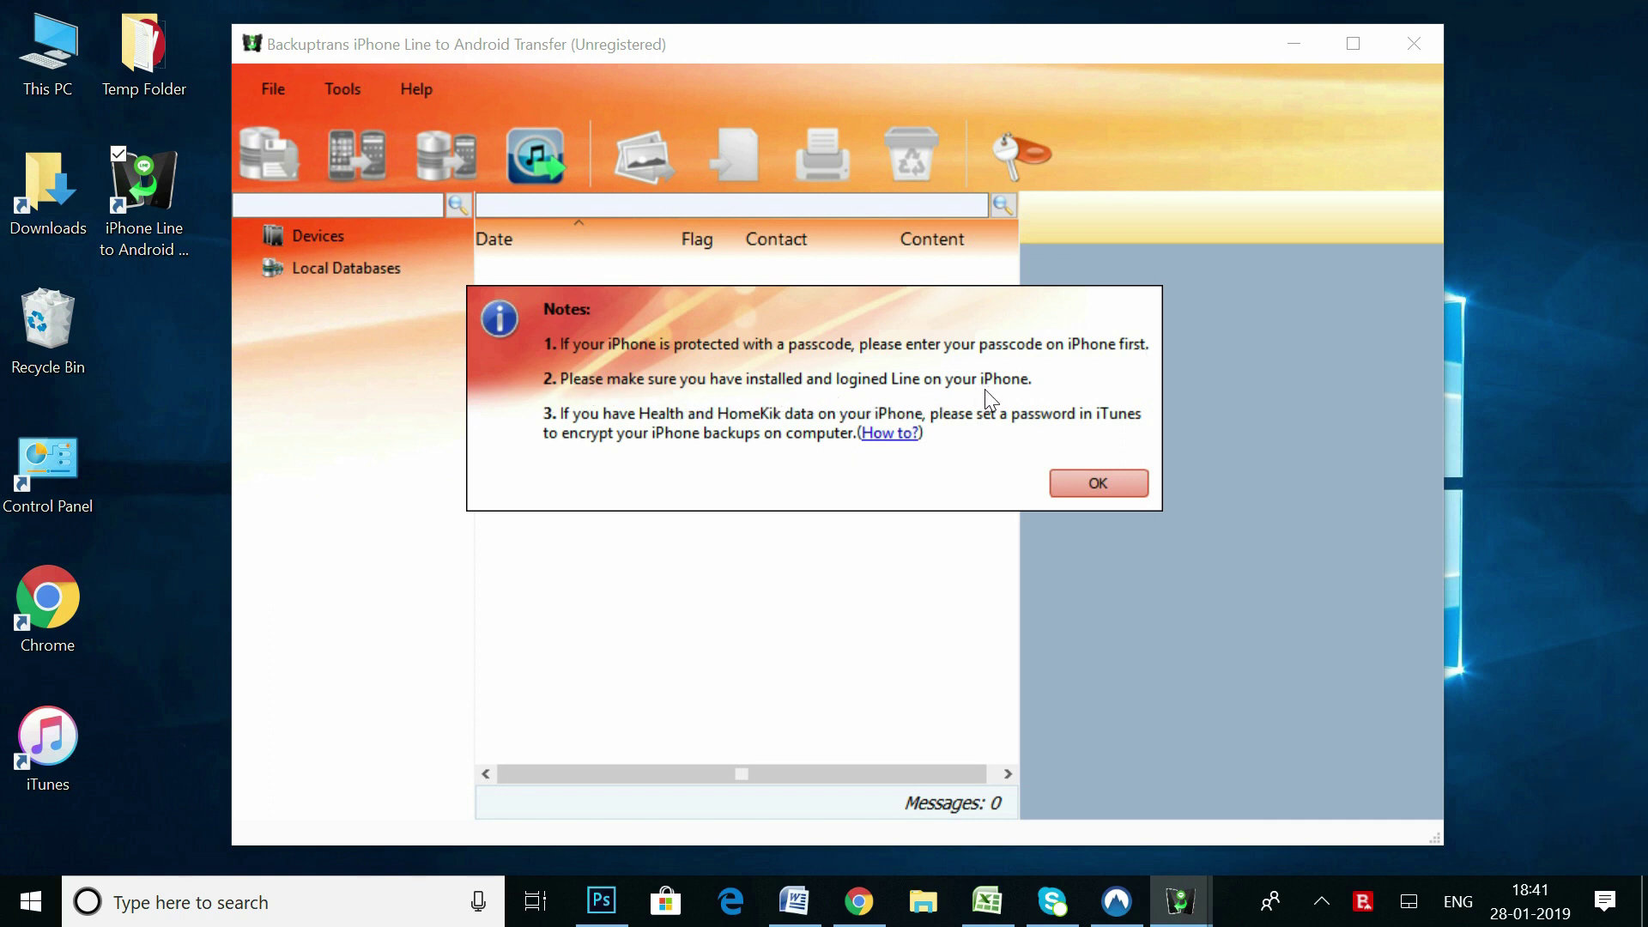
pyautogui.click(1080, 486)
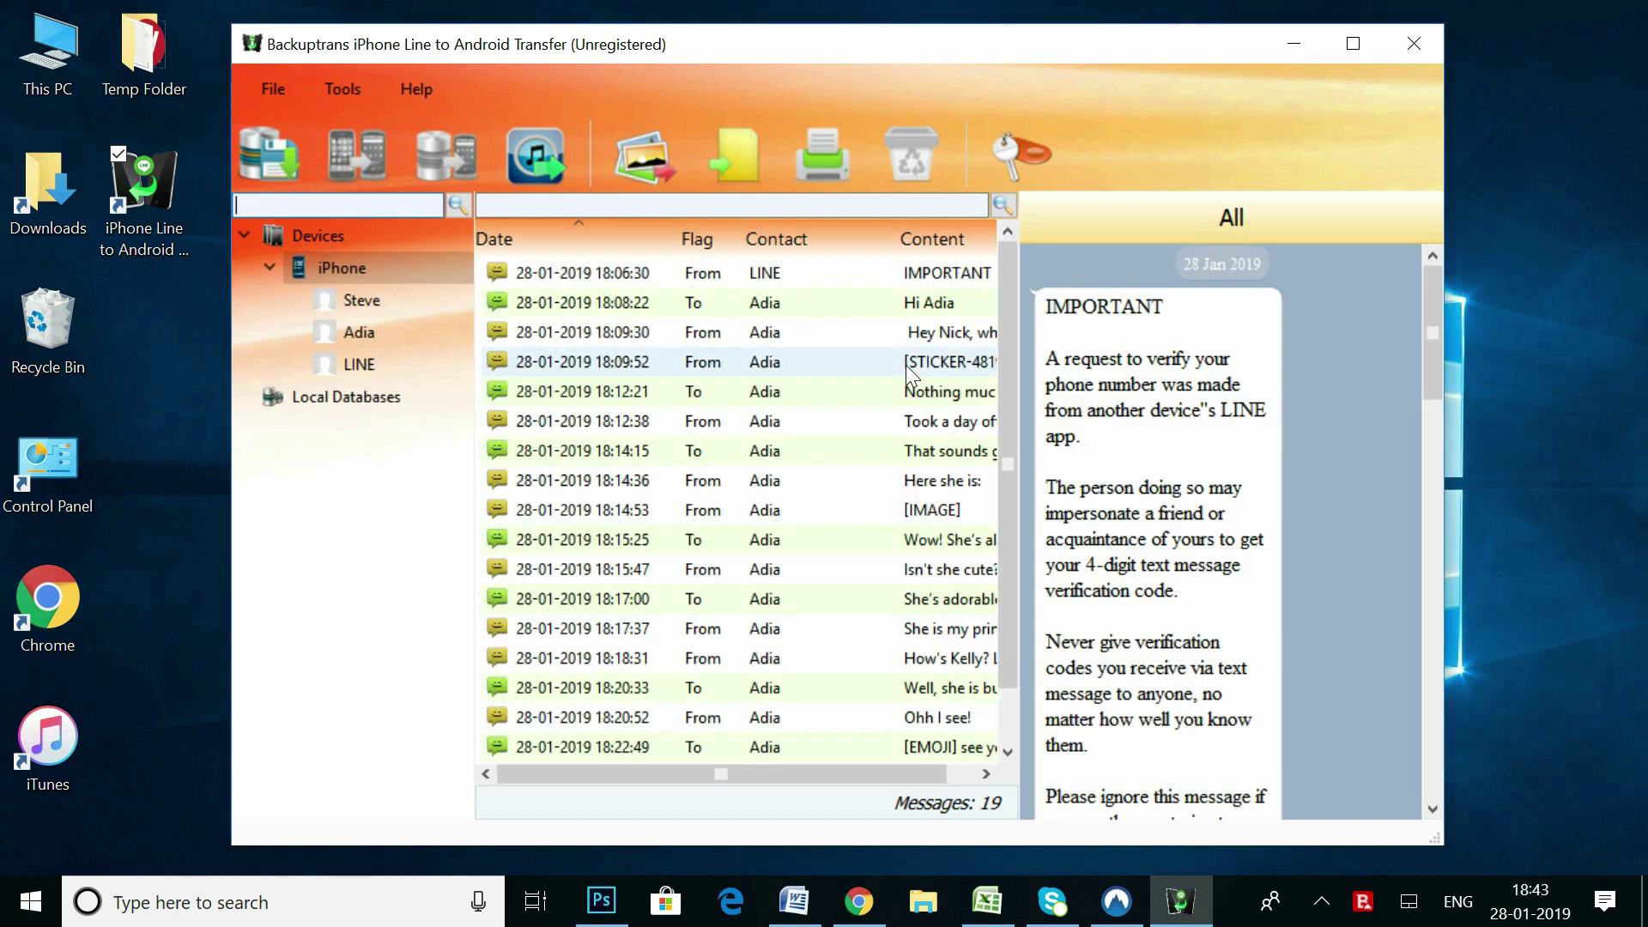
# Review the Steve and Adia chats, then select all 19 iPhone messages and open the device's actions menu
pyautogui.click(364, 301)
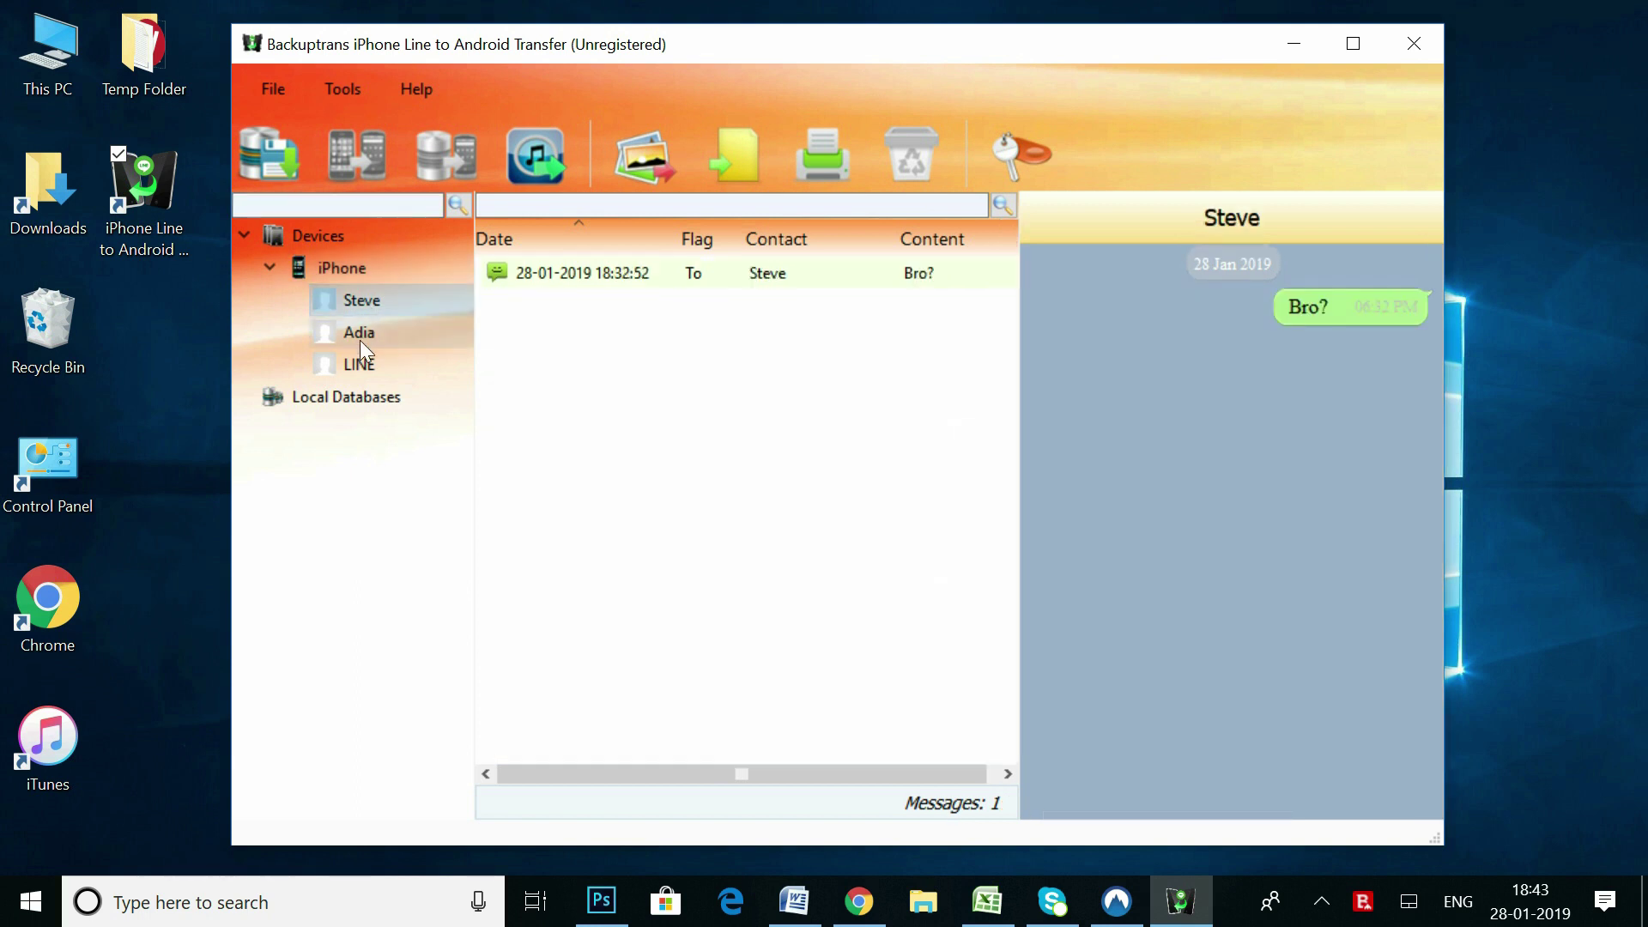
pyautogui.click(361, 344)
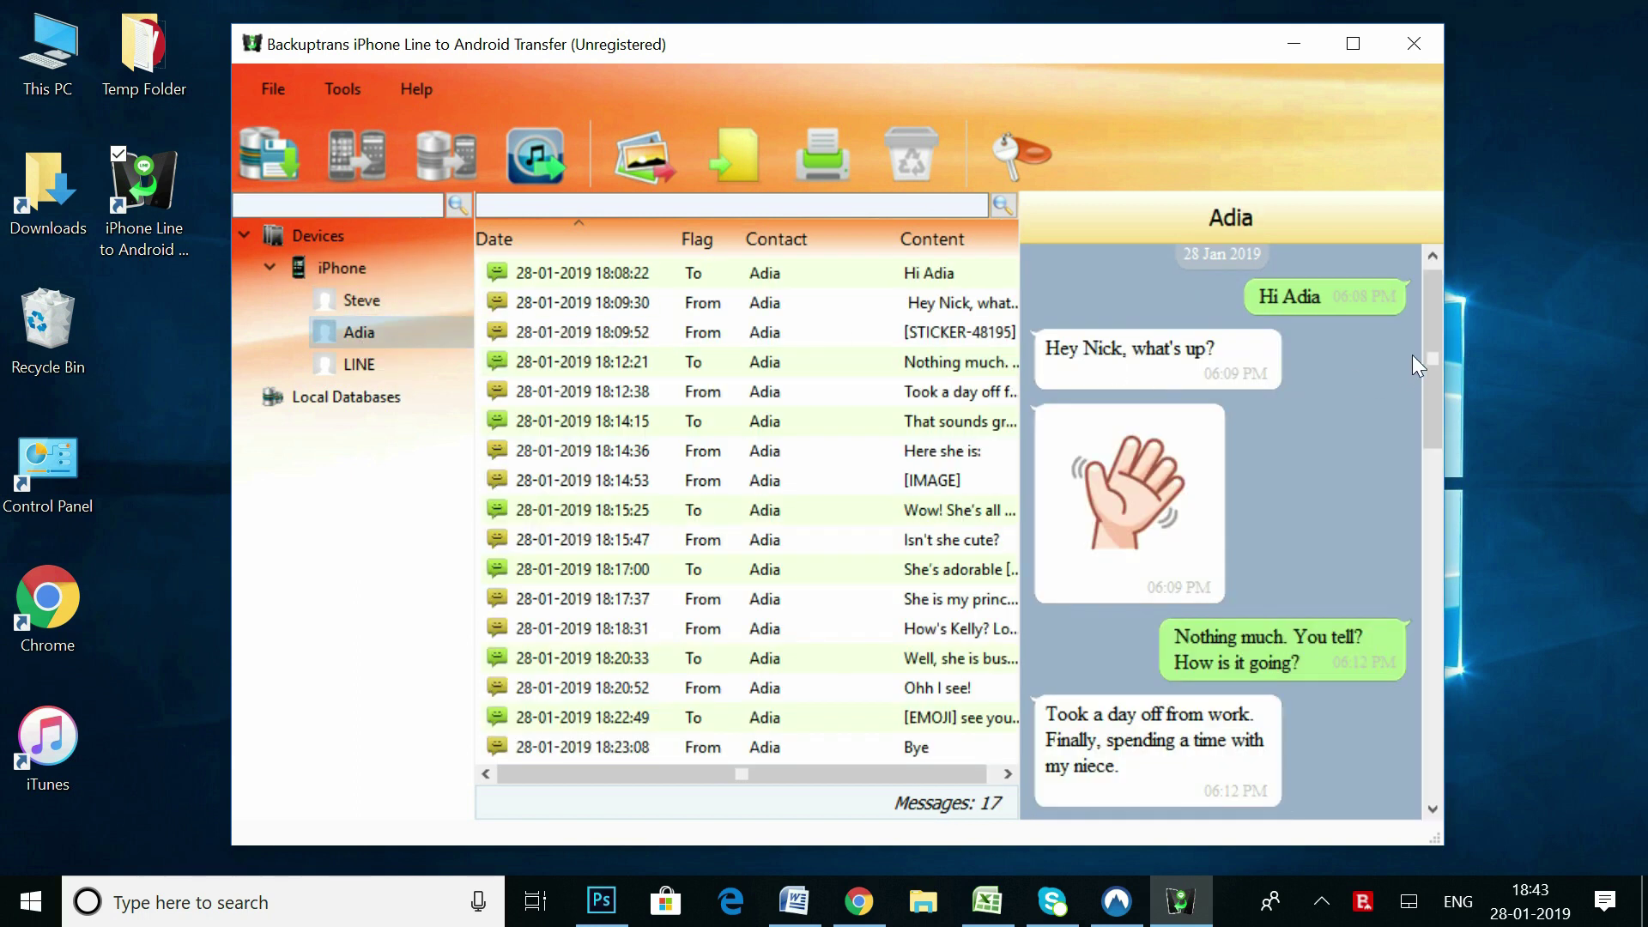
pyautogui.moveTo(1433, 357); pyautogui.dragTo(1425, 565)
pyautogui.click(1120, 474)
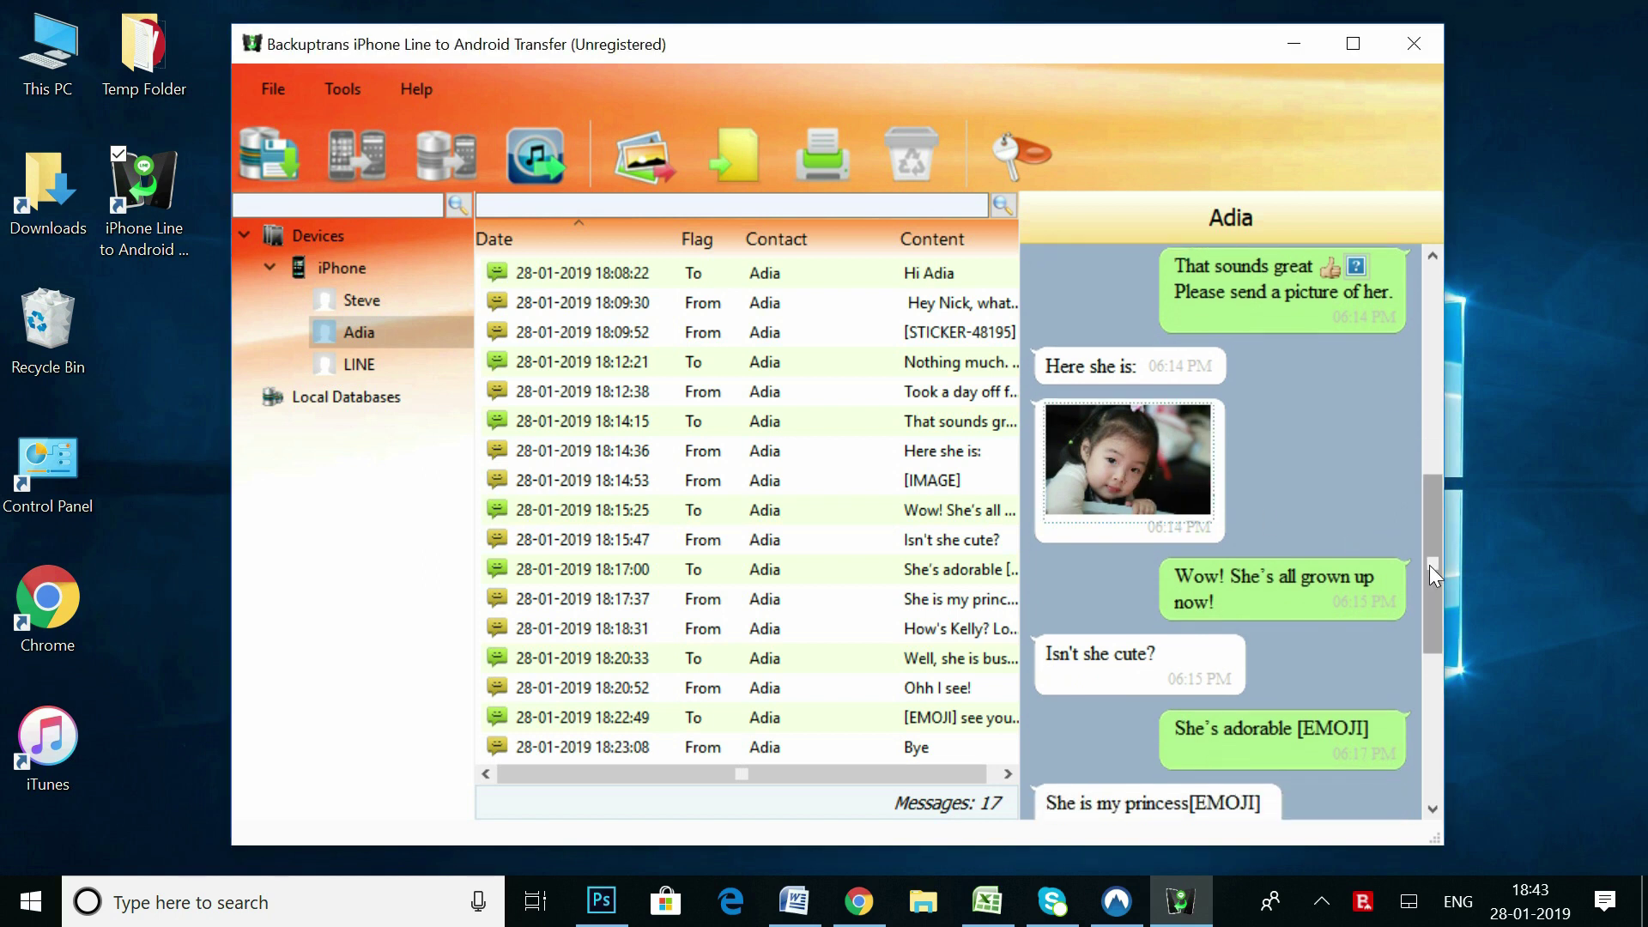
pyautogui.moveTo(1428, 565); pyautogui.dragTo(1417, 749)
pyautogui.click(343, 267)
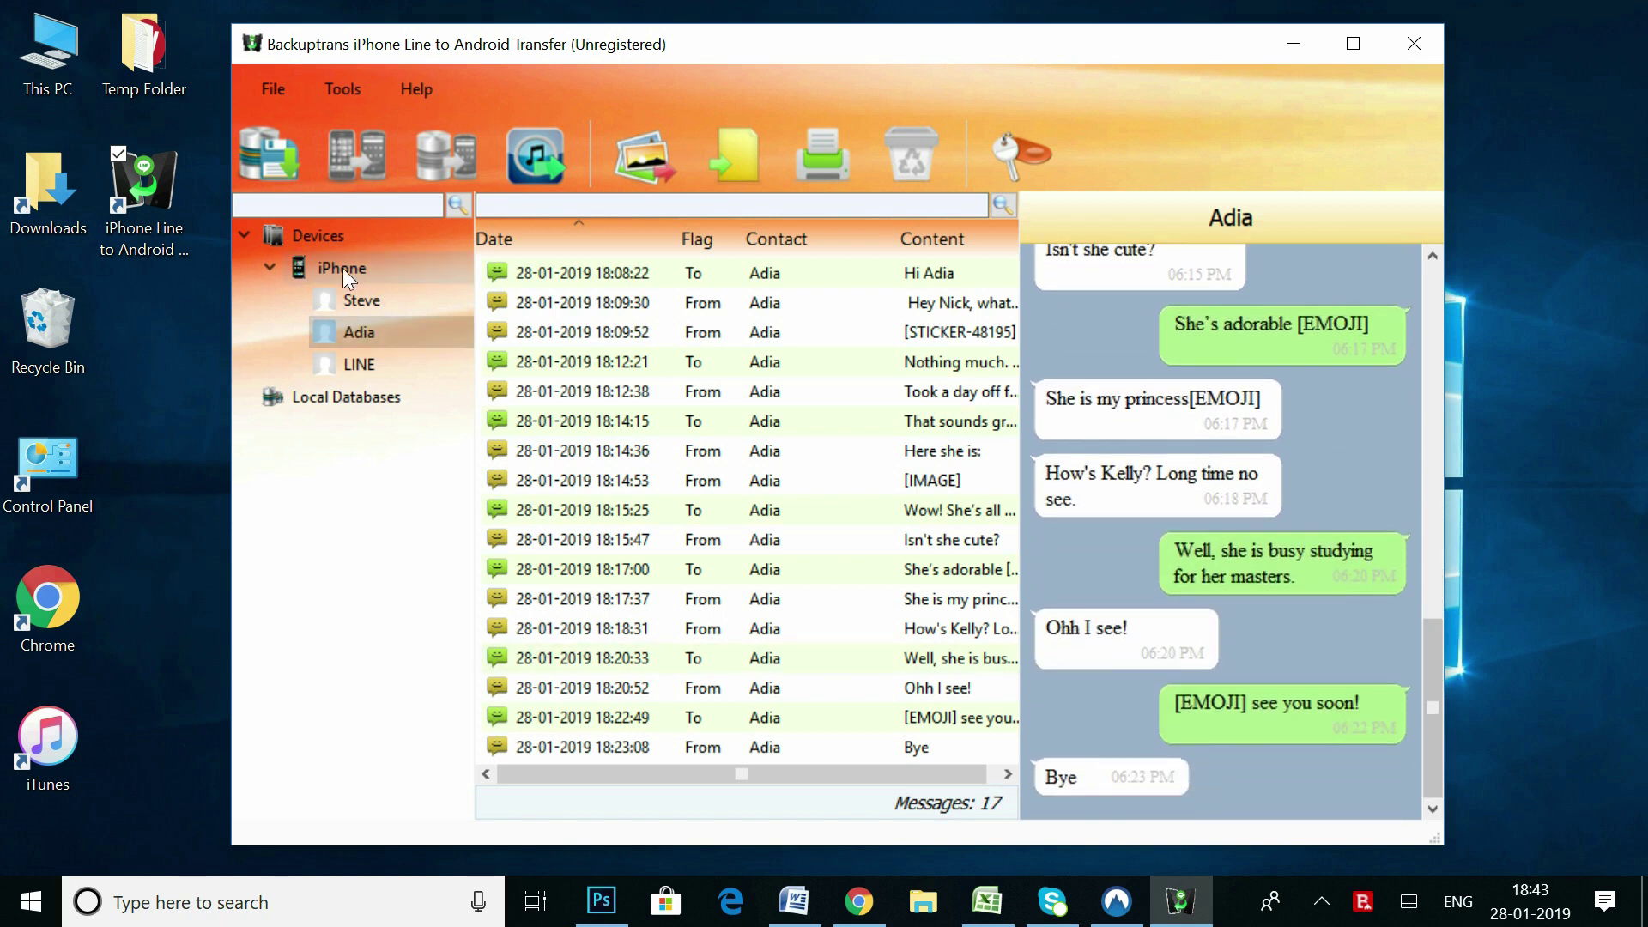
pyautogui.rightClick(342, 264)
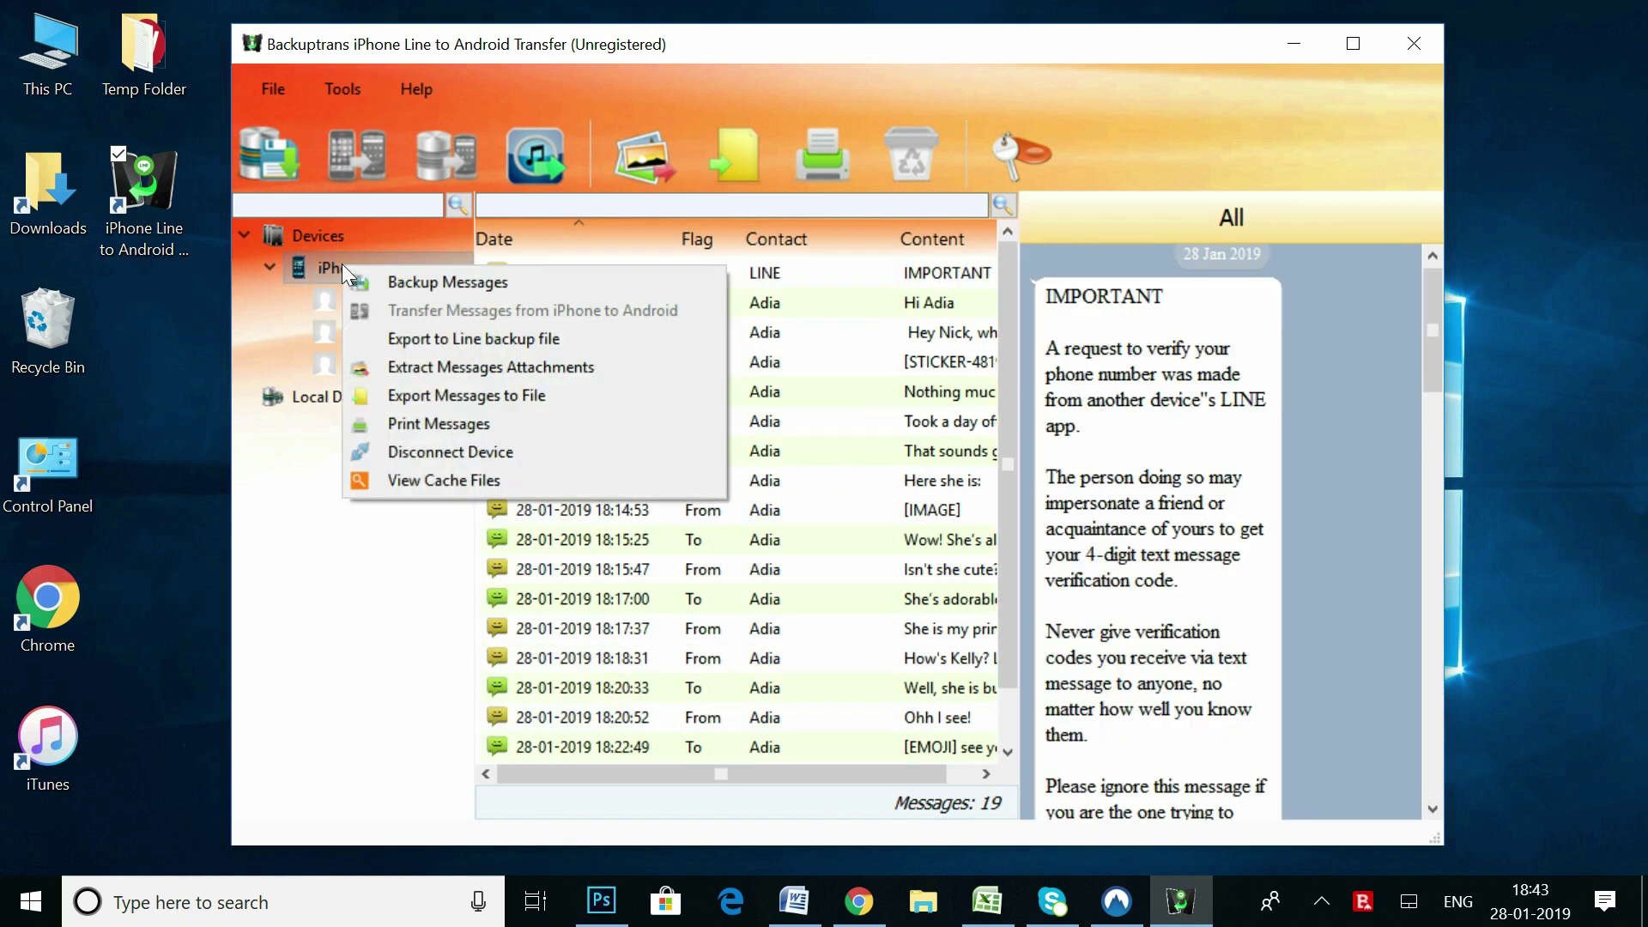
# Export all 19 messages as a Line backup file to the Desktop and dismiss the success message
pyautogui.click(388, 342)
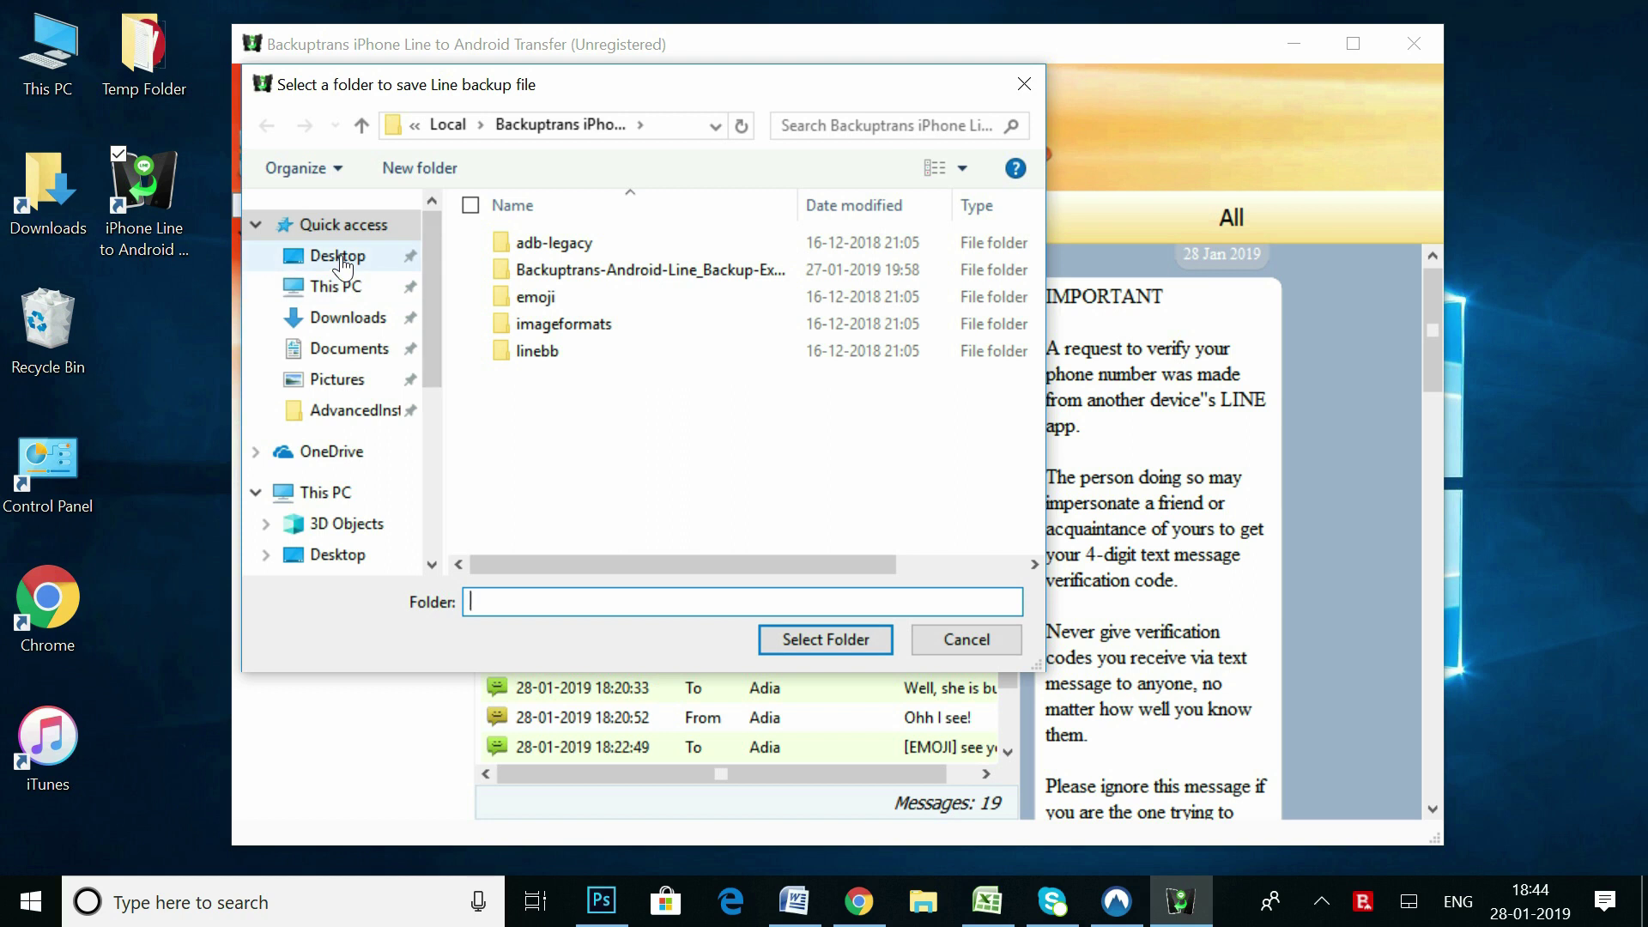
pyautogui.click(336, 259)
pyautogui.click(816, 636)
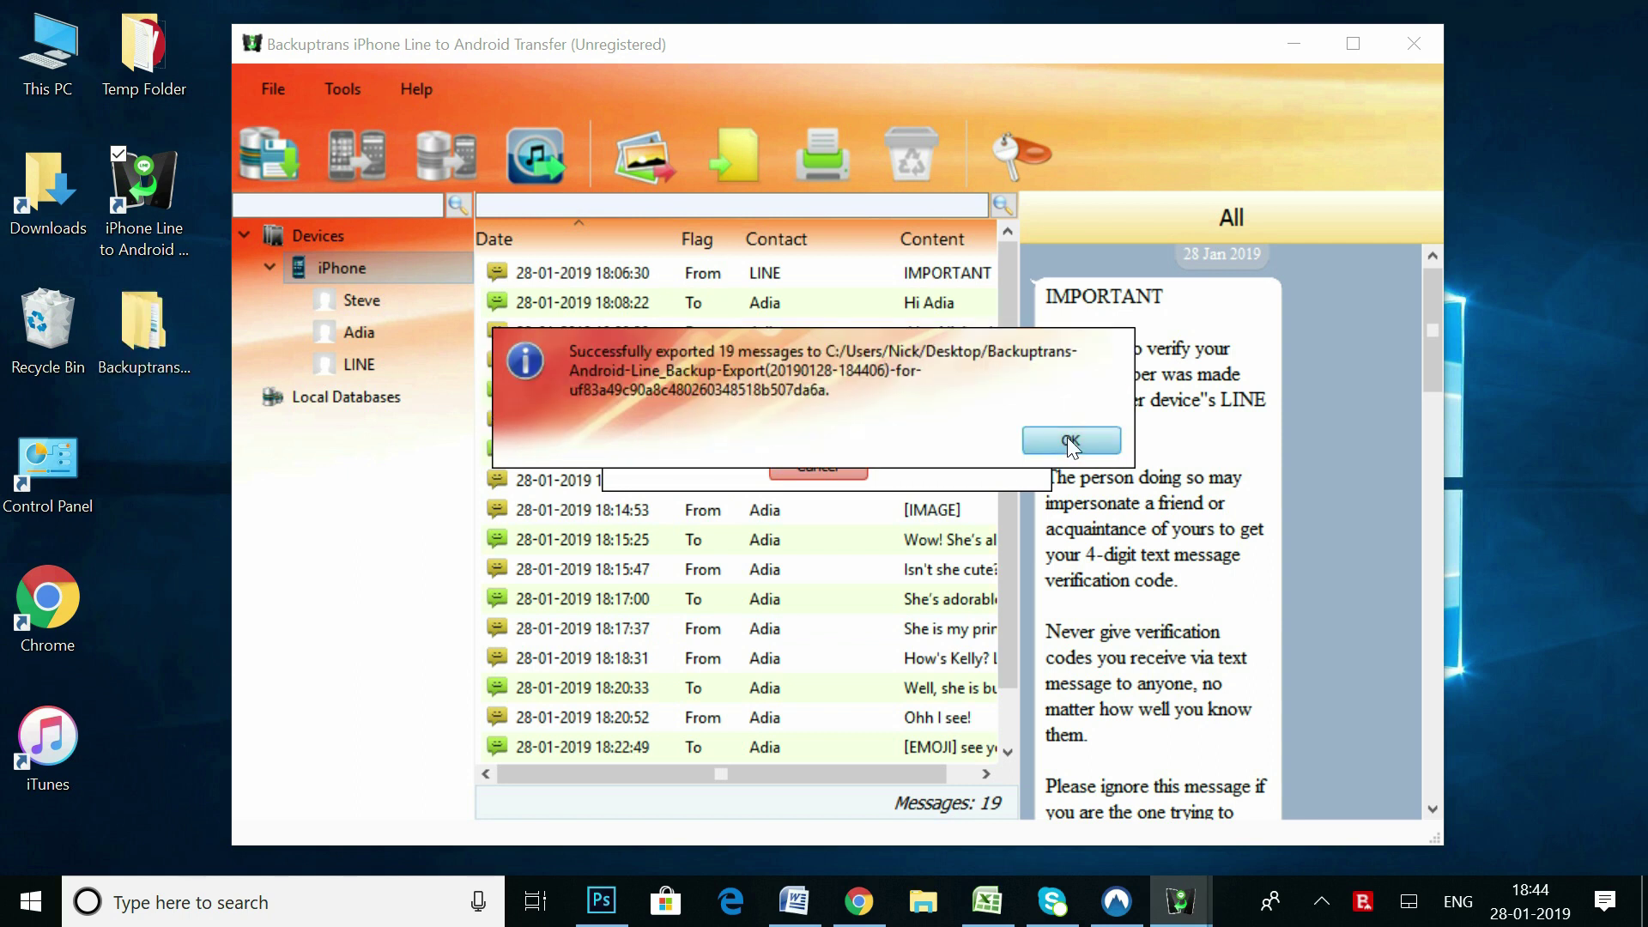
pyautogui.click(1070, 440)
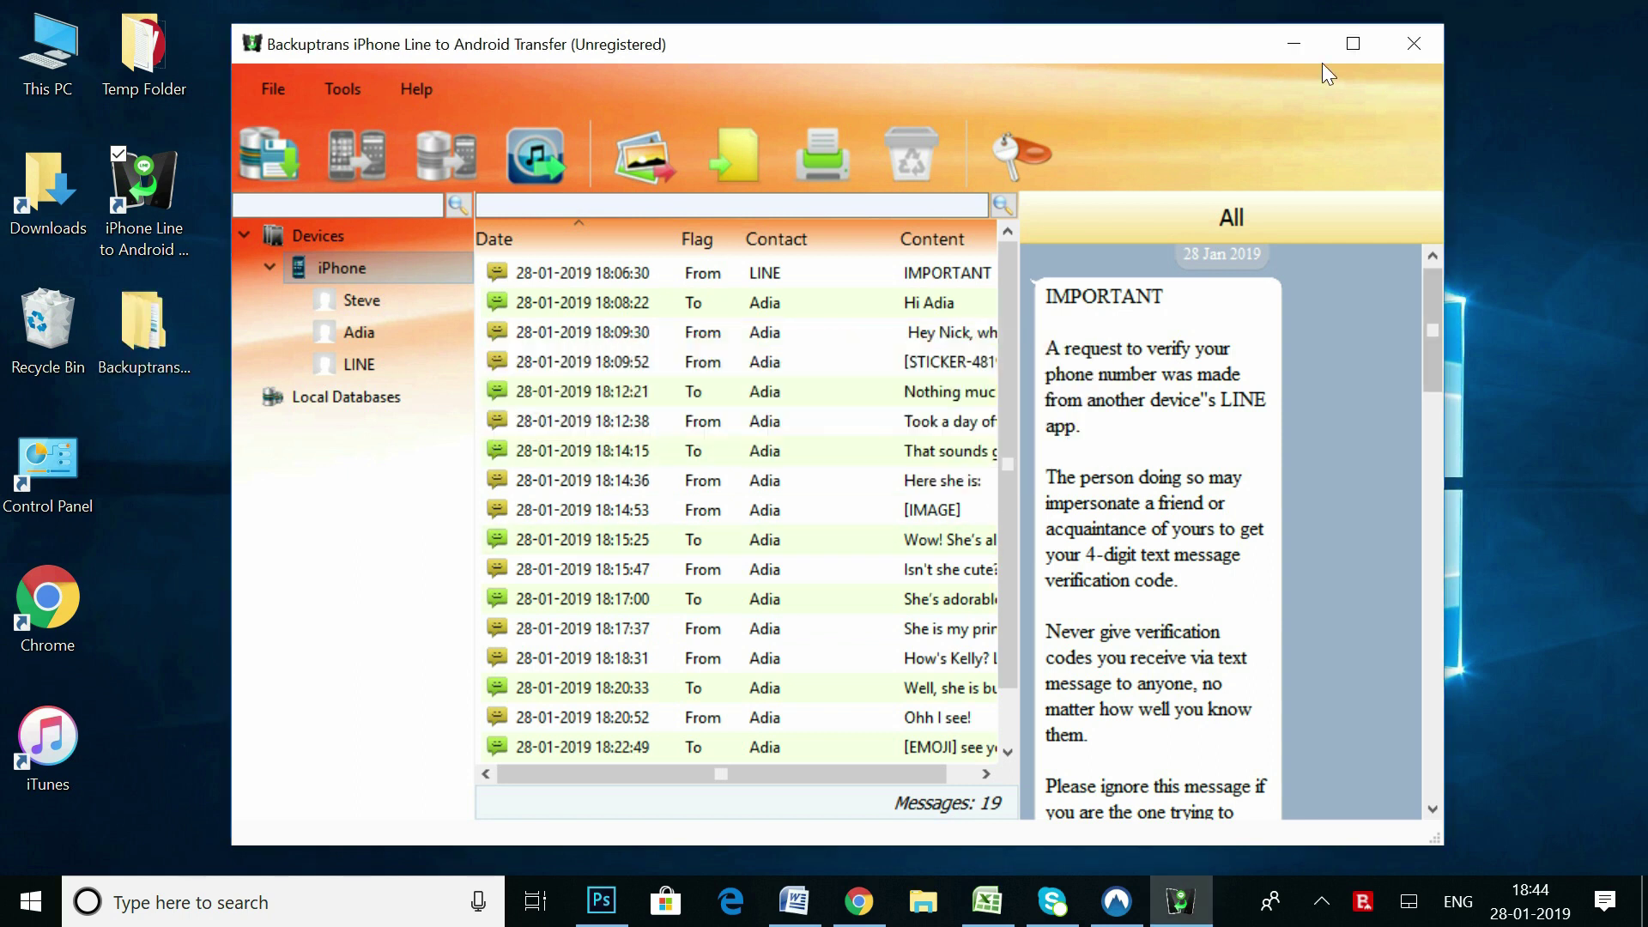
# Close the transfer program and inspect the LINE_Backup folder inside the exported Backuptrans folder
pyautogui.click(1392, 47)
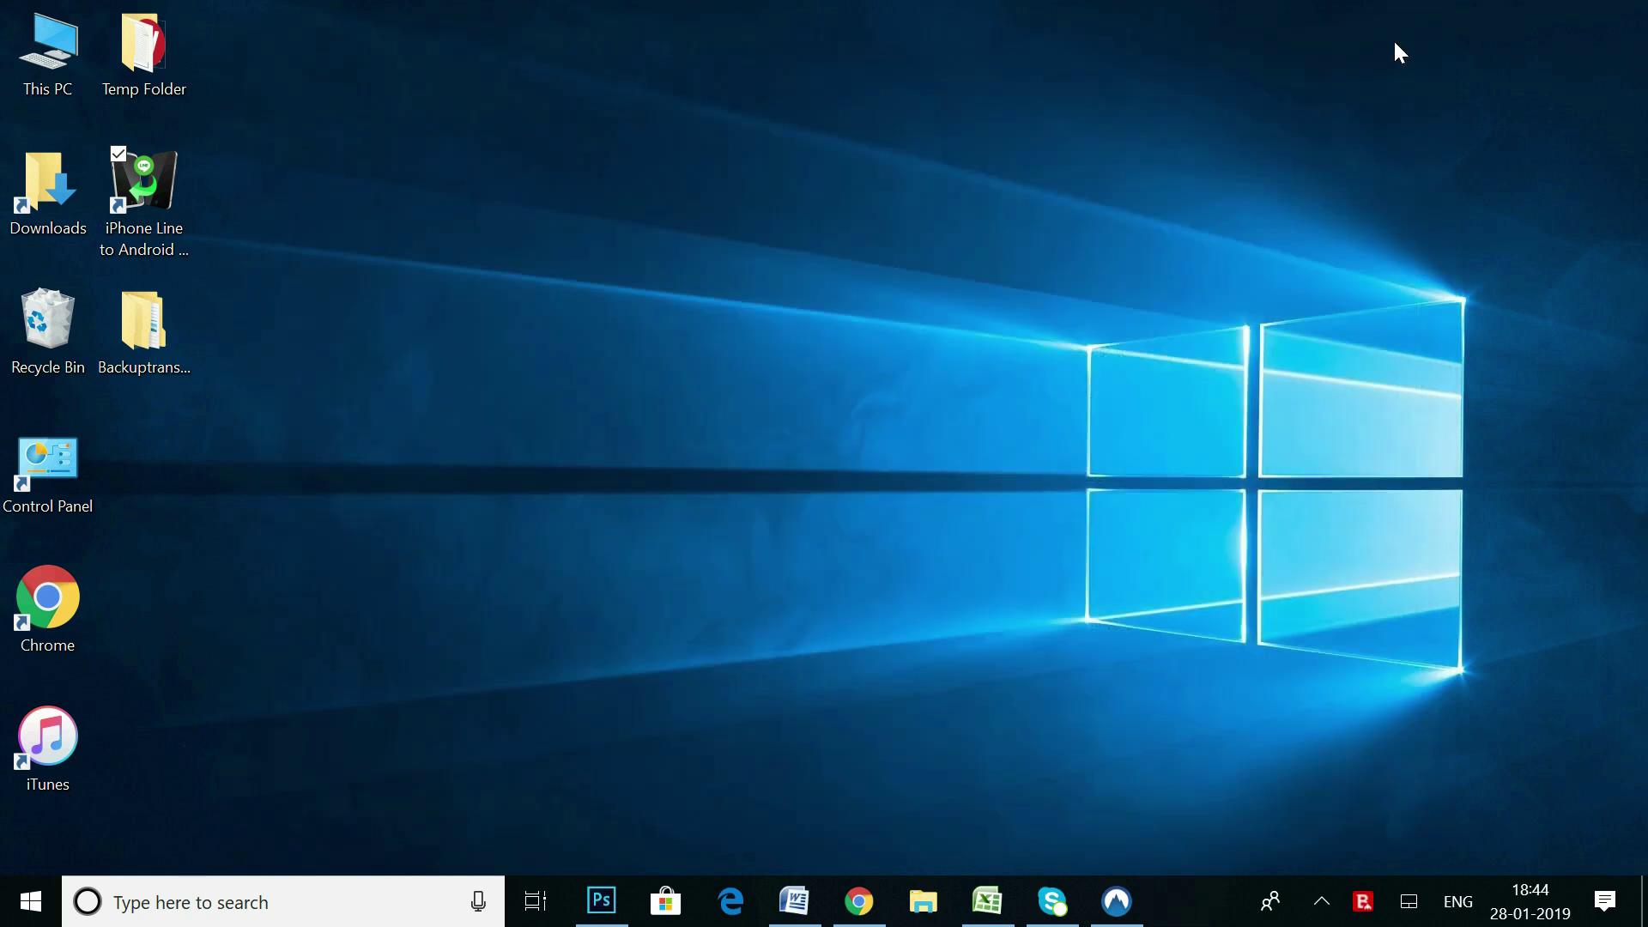
pyautogui.click(177, 342)
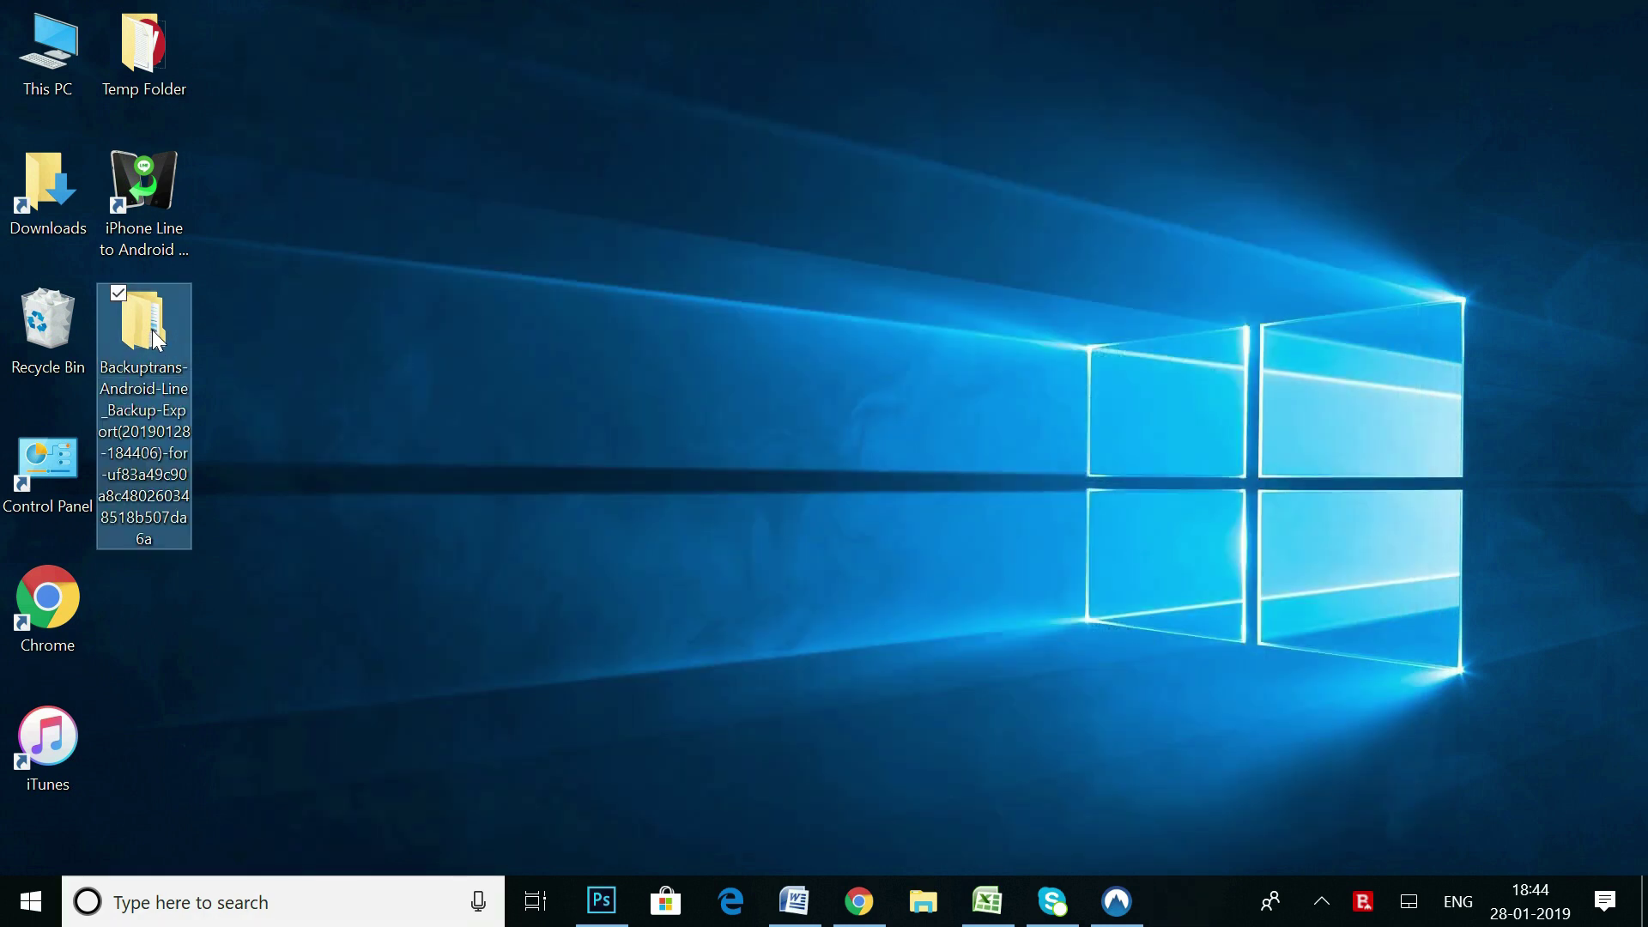
pyautogui.doubleClick(157, 341)
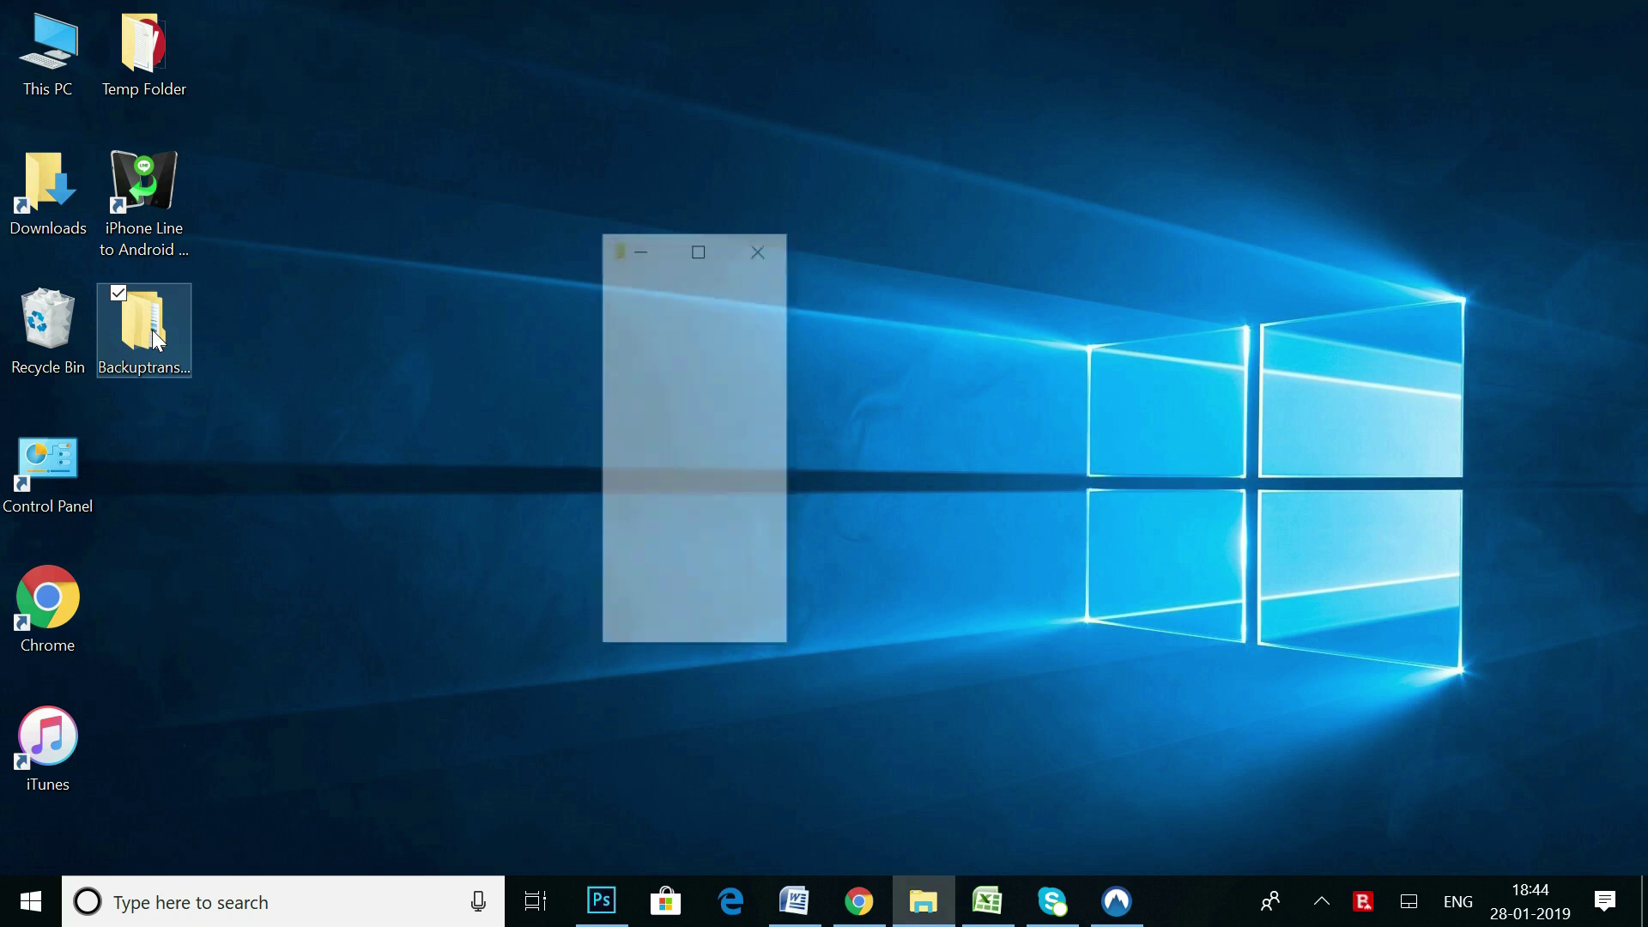
pyautogui.click(719, 383)
pyautogui.doubleClick(719, 384)
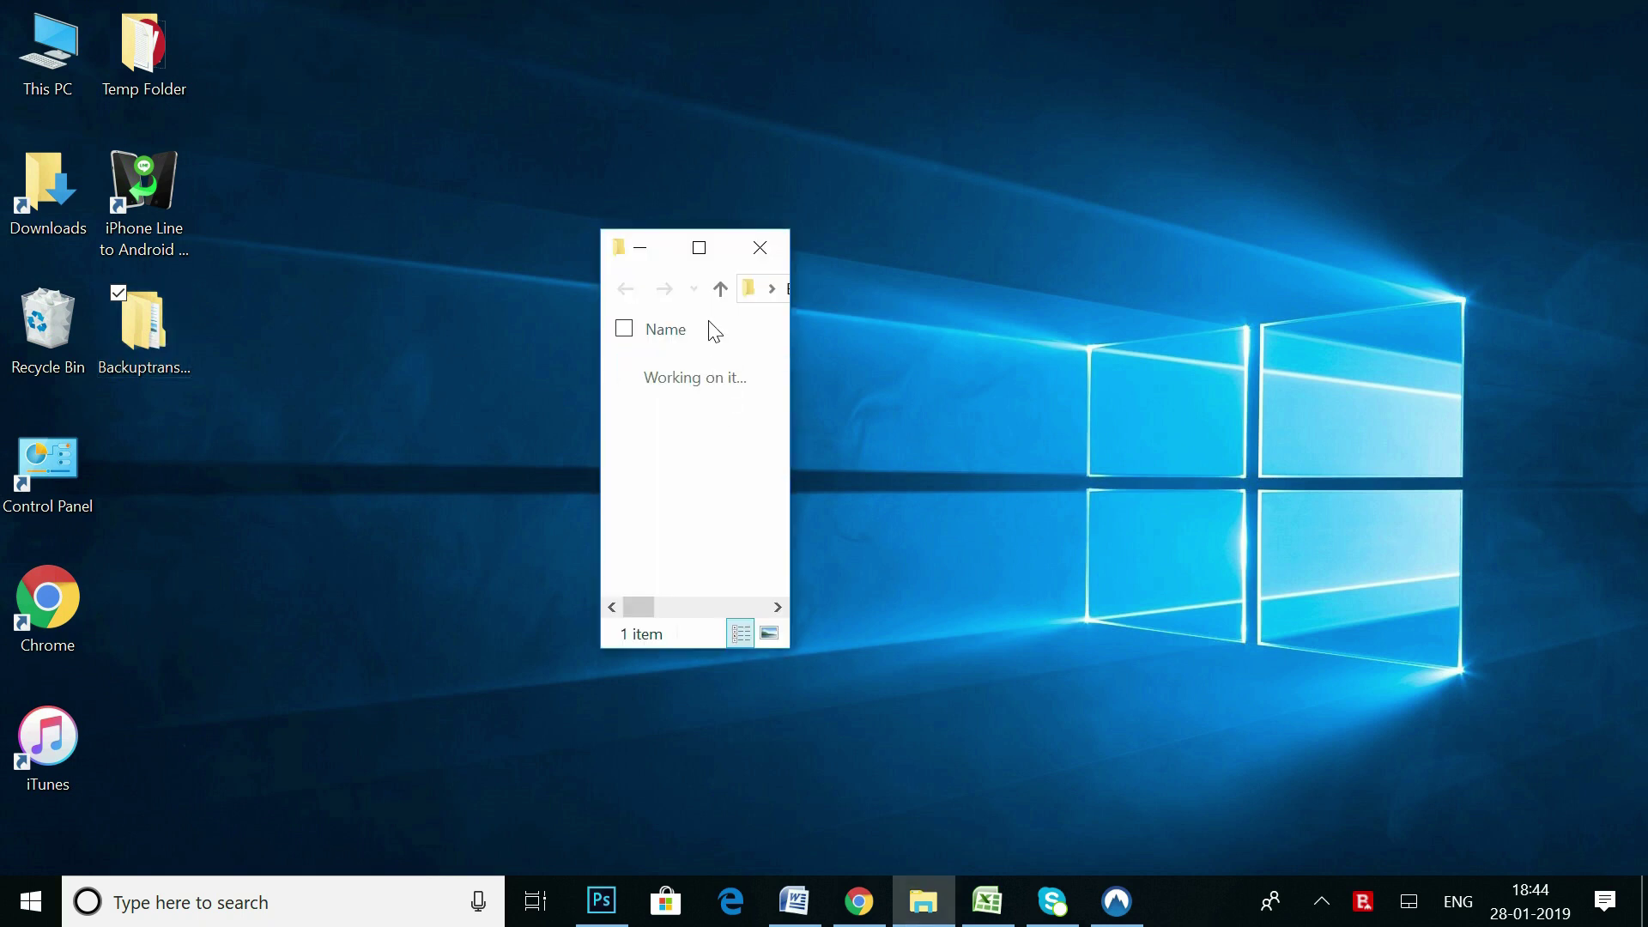
pyautogui.click(704, 242)
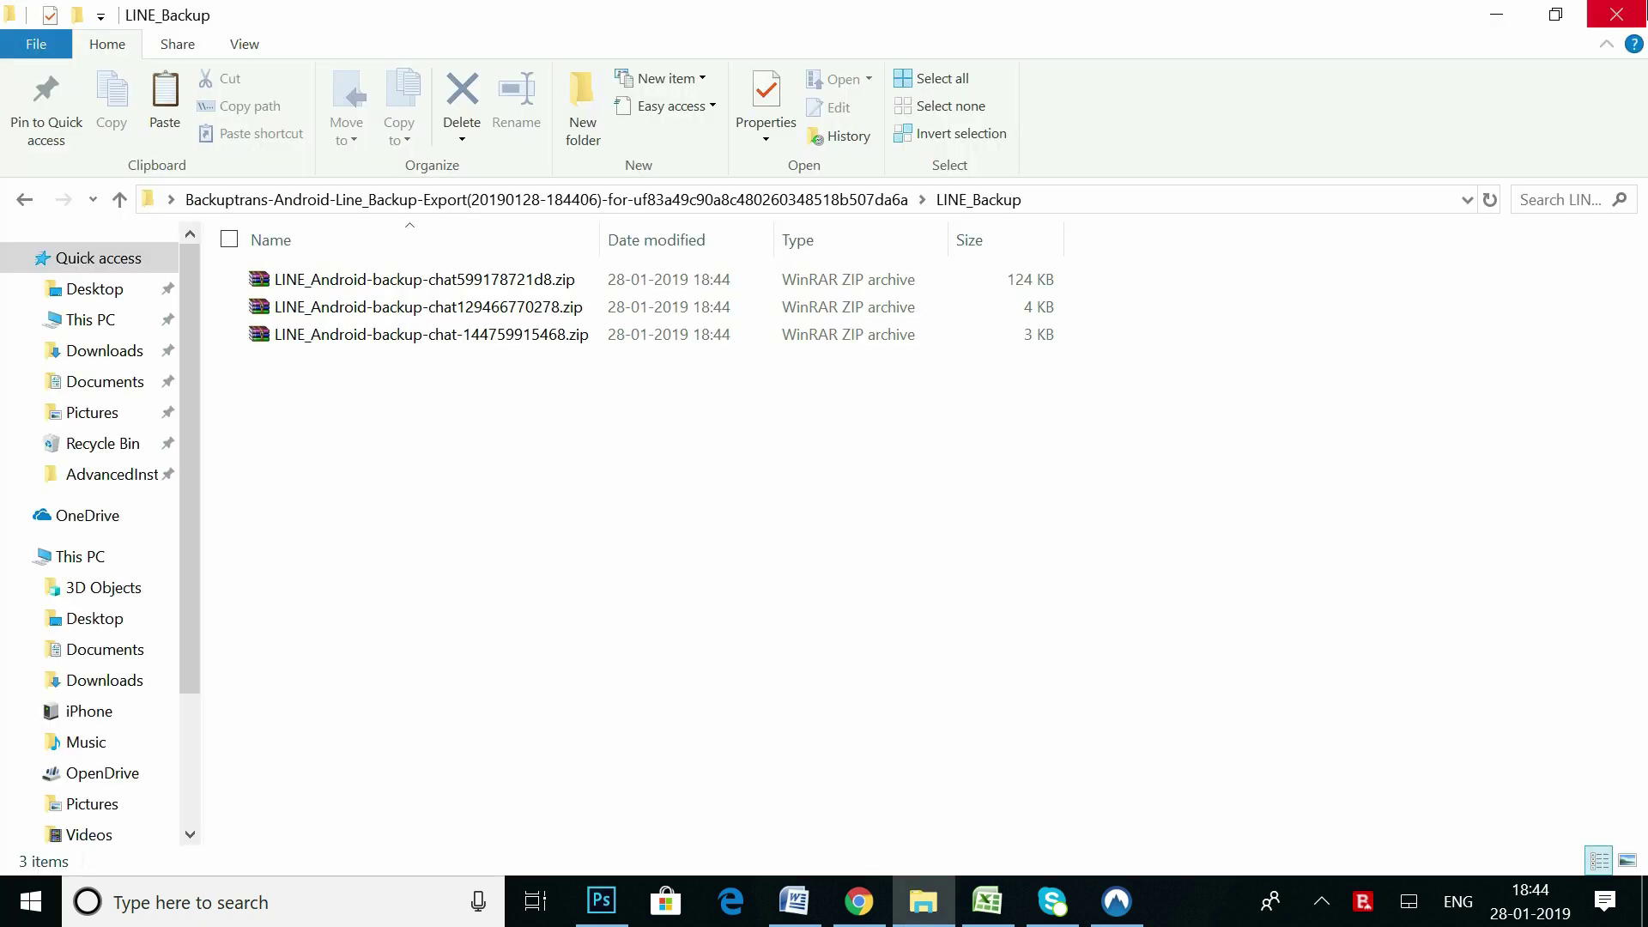
pyautogui.click(1613, 12)
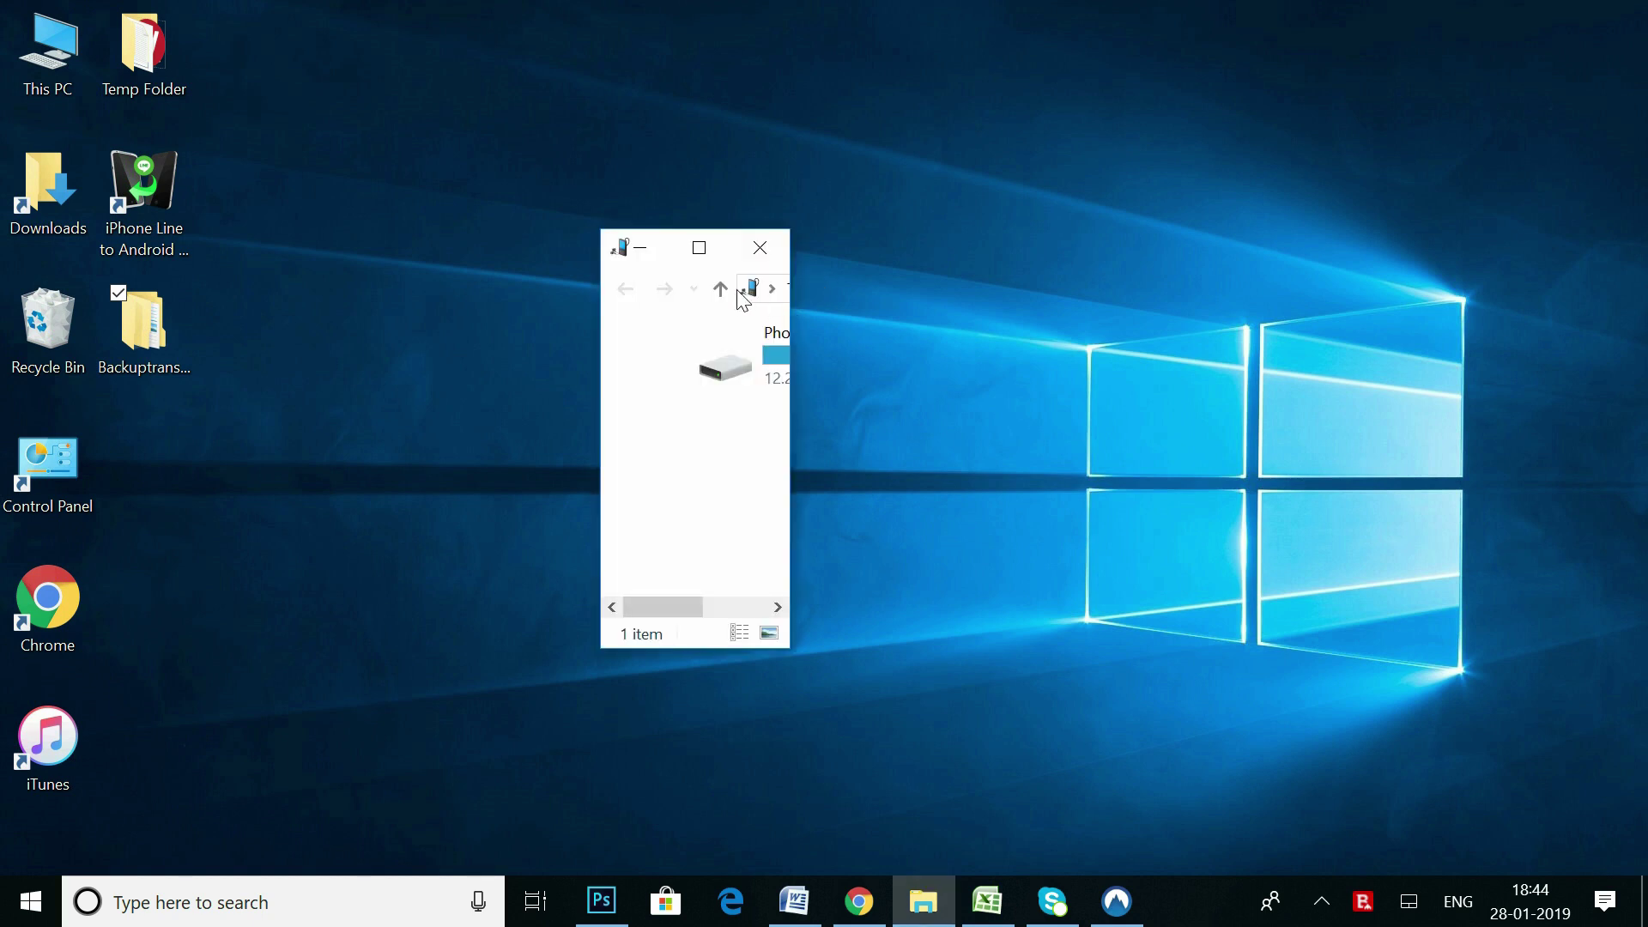
# Browse the Samsung Galaxy Note's Phone storage, then minimize that window
pyautogui.click(699, 251)
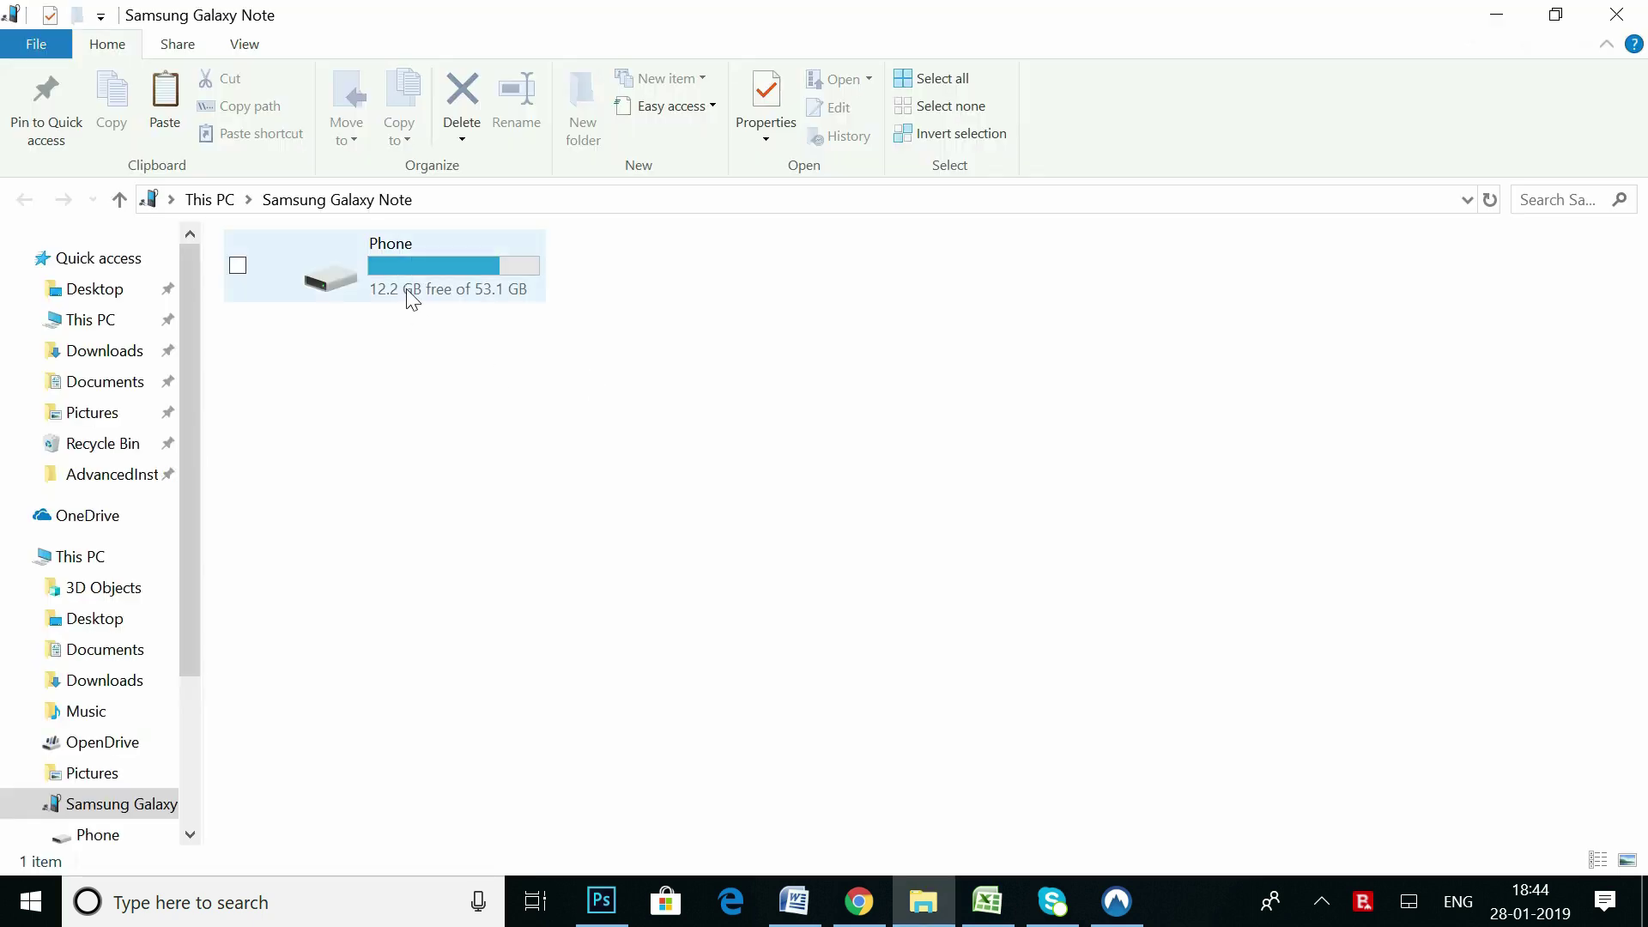
pyautogui.doubleClick(405, 272)
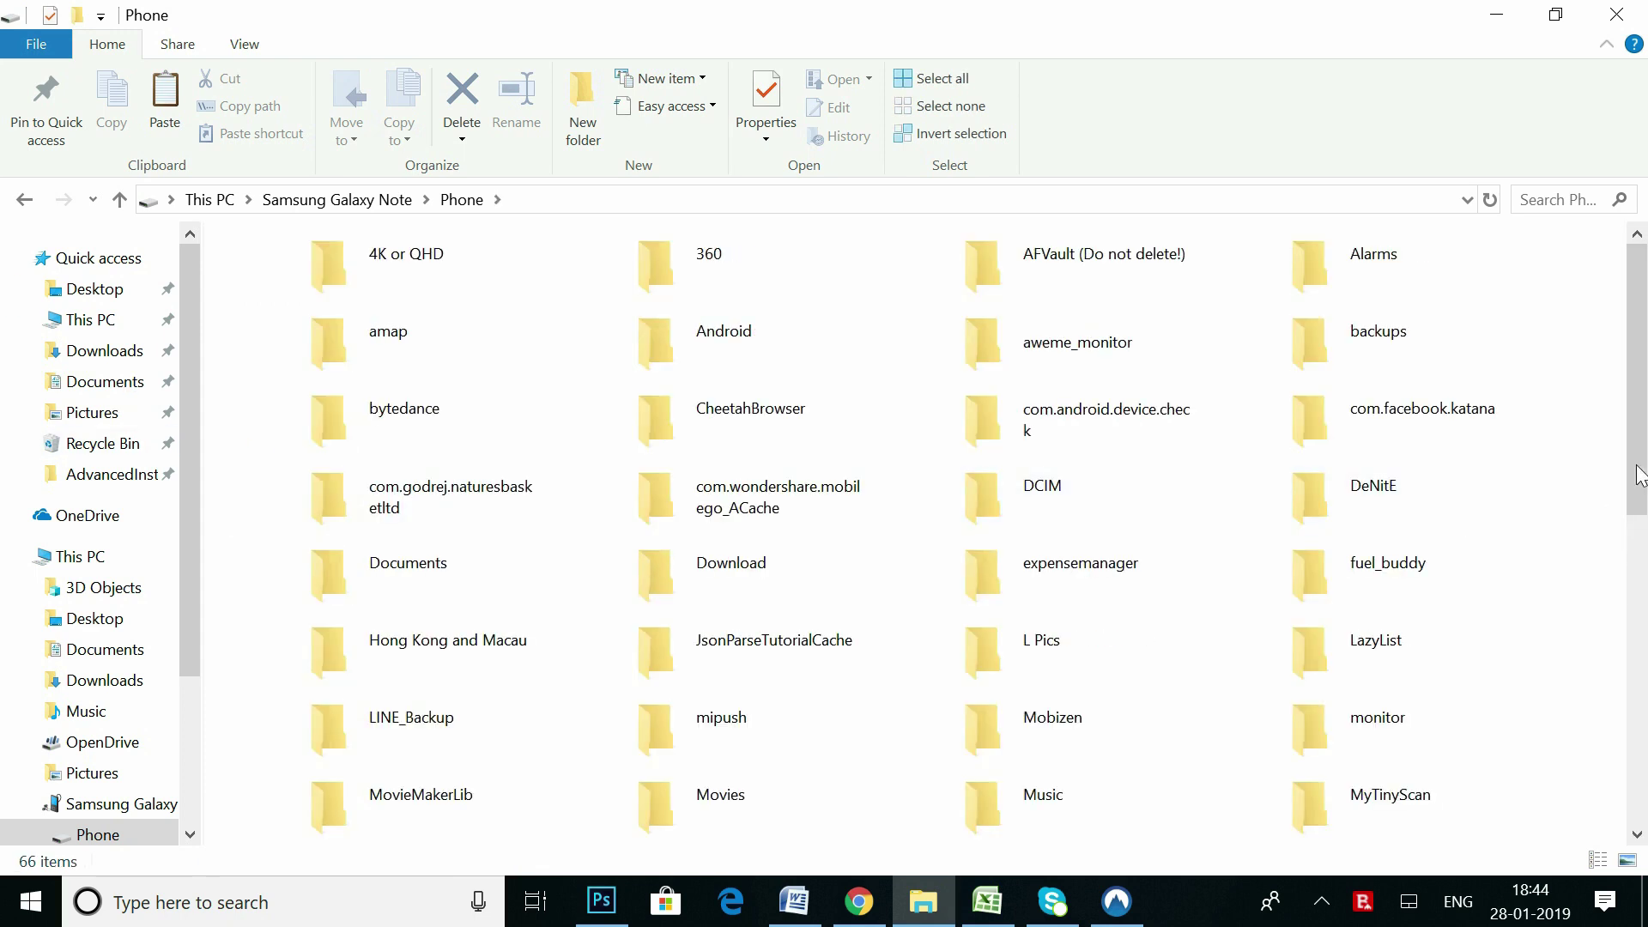
pyautogui.scroll(-2, 1639, 403)
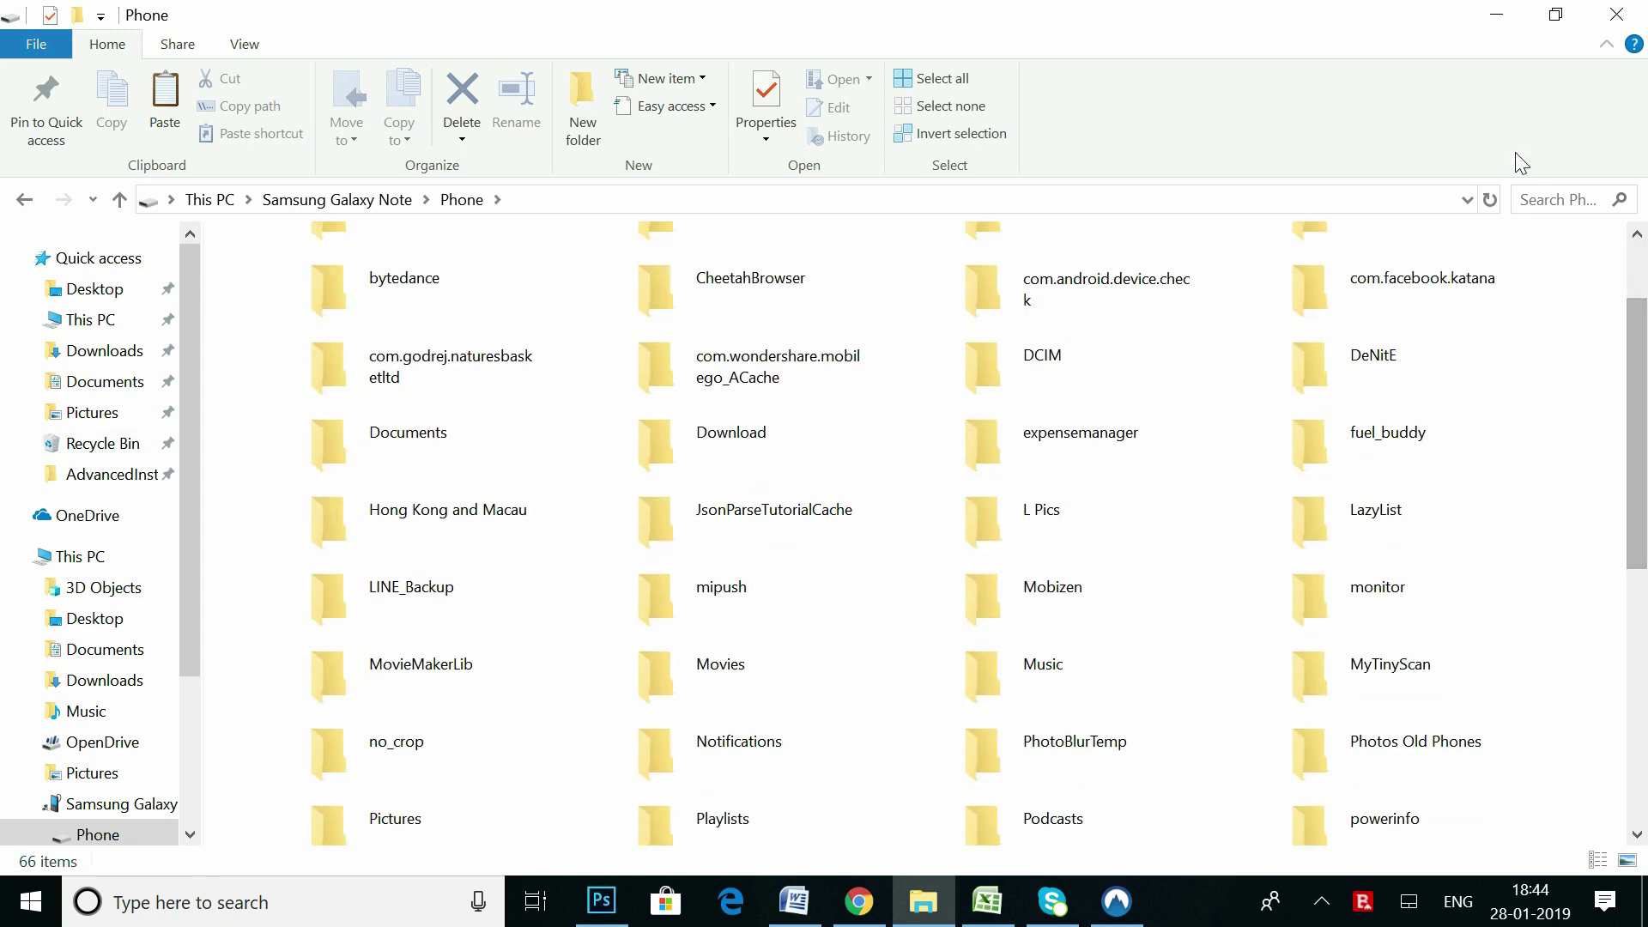
pyautogui.click(1510, 12)
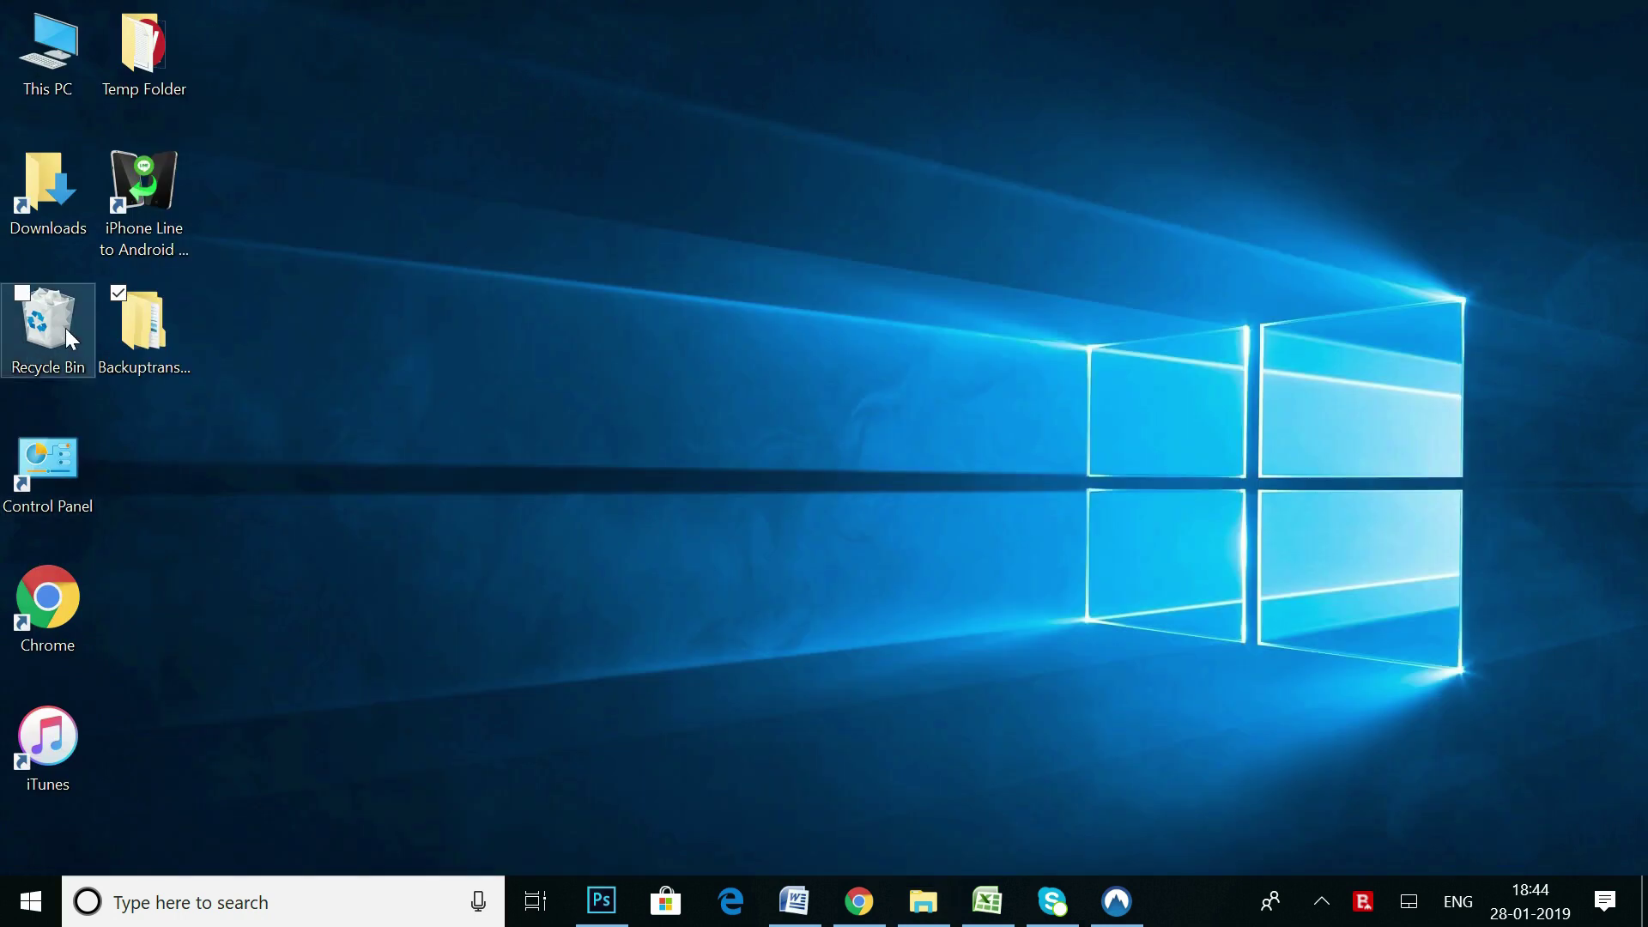
pyautogui.click(155, 341)
pyautogui.click(151, 326)
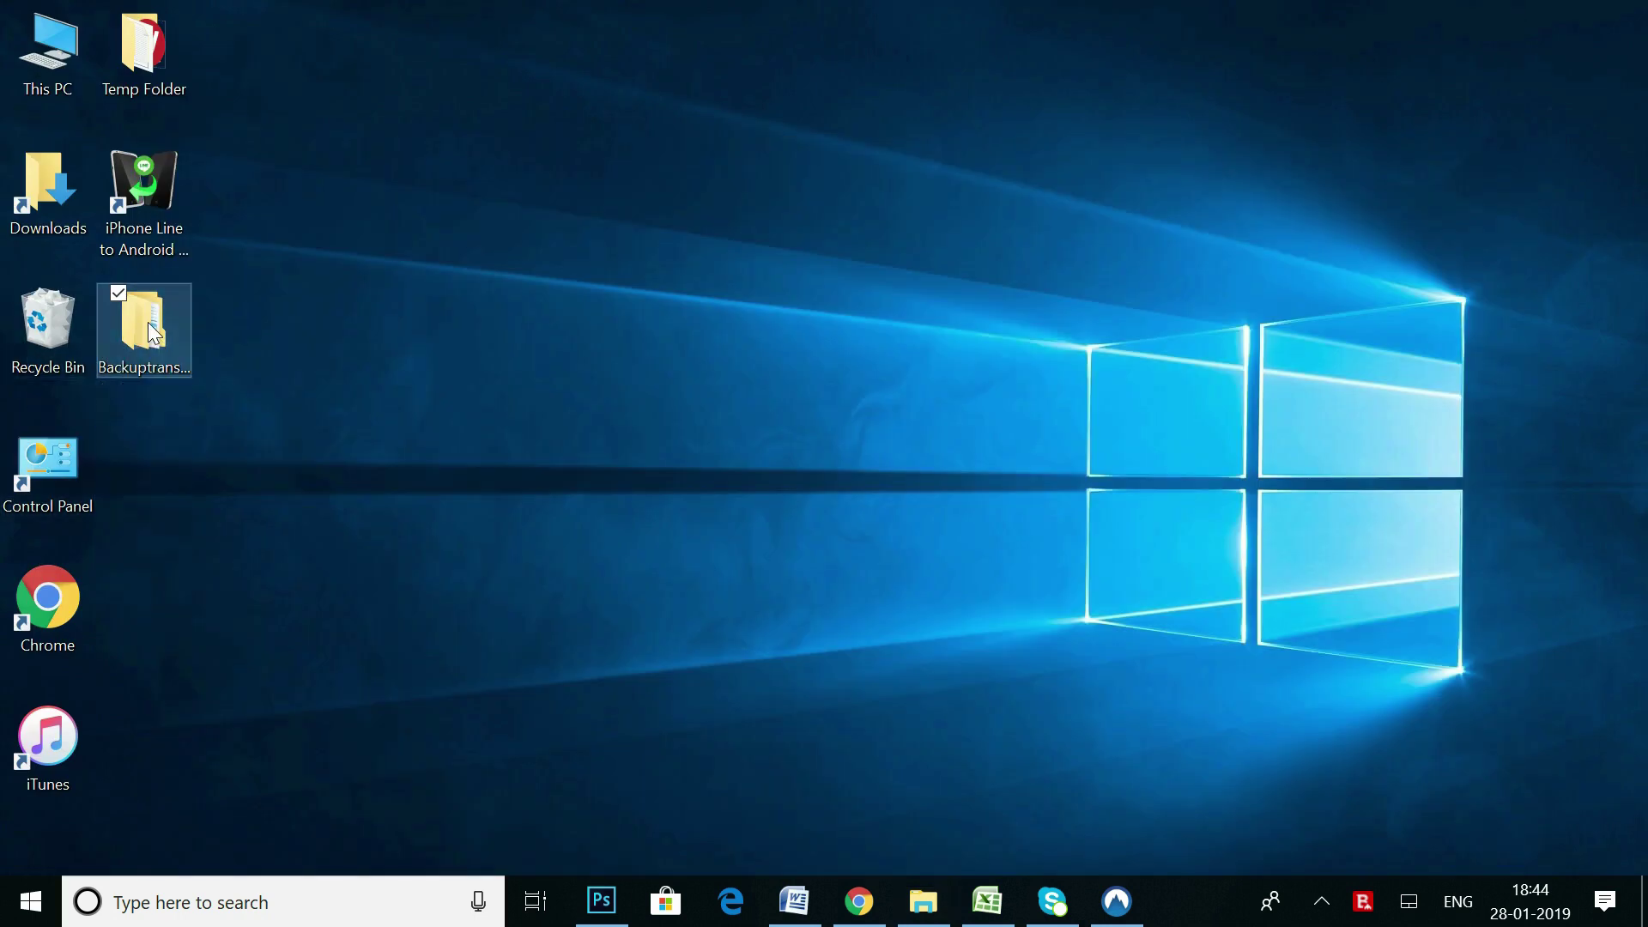
# Copy the LINE_Backup folder from the Backuptrans export folder
pyautogui.doubleClick(153, 330)
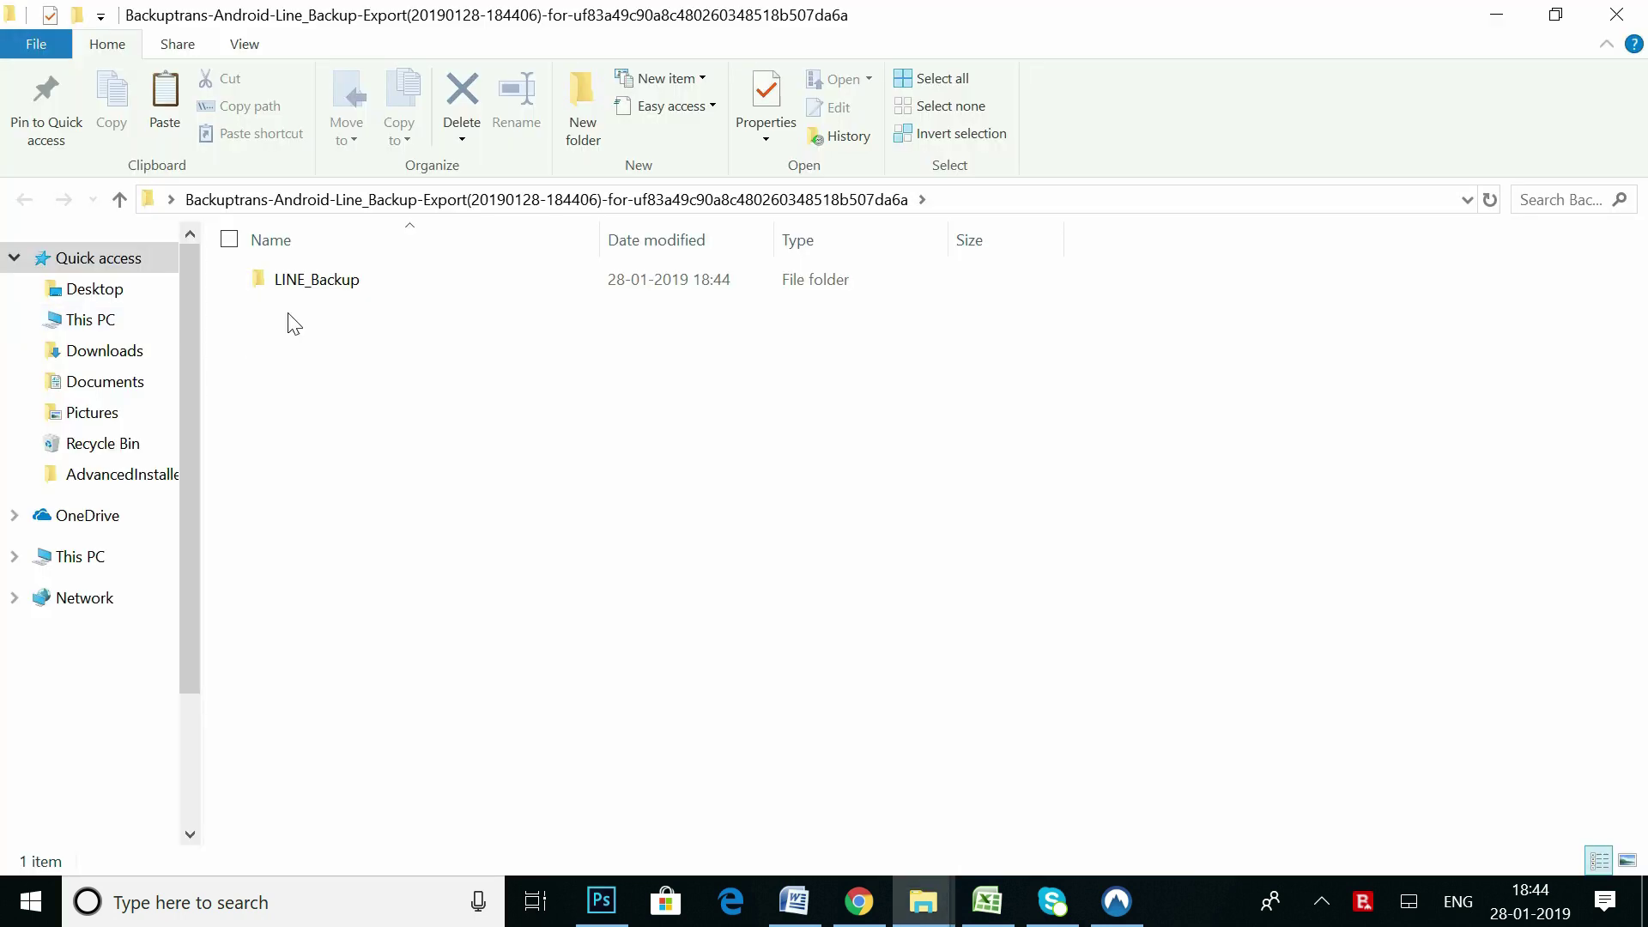
pyautogui.rightClick(314, 283)
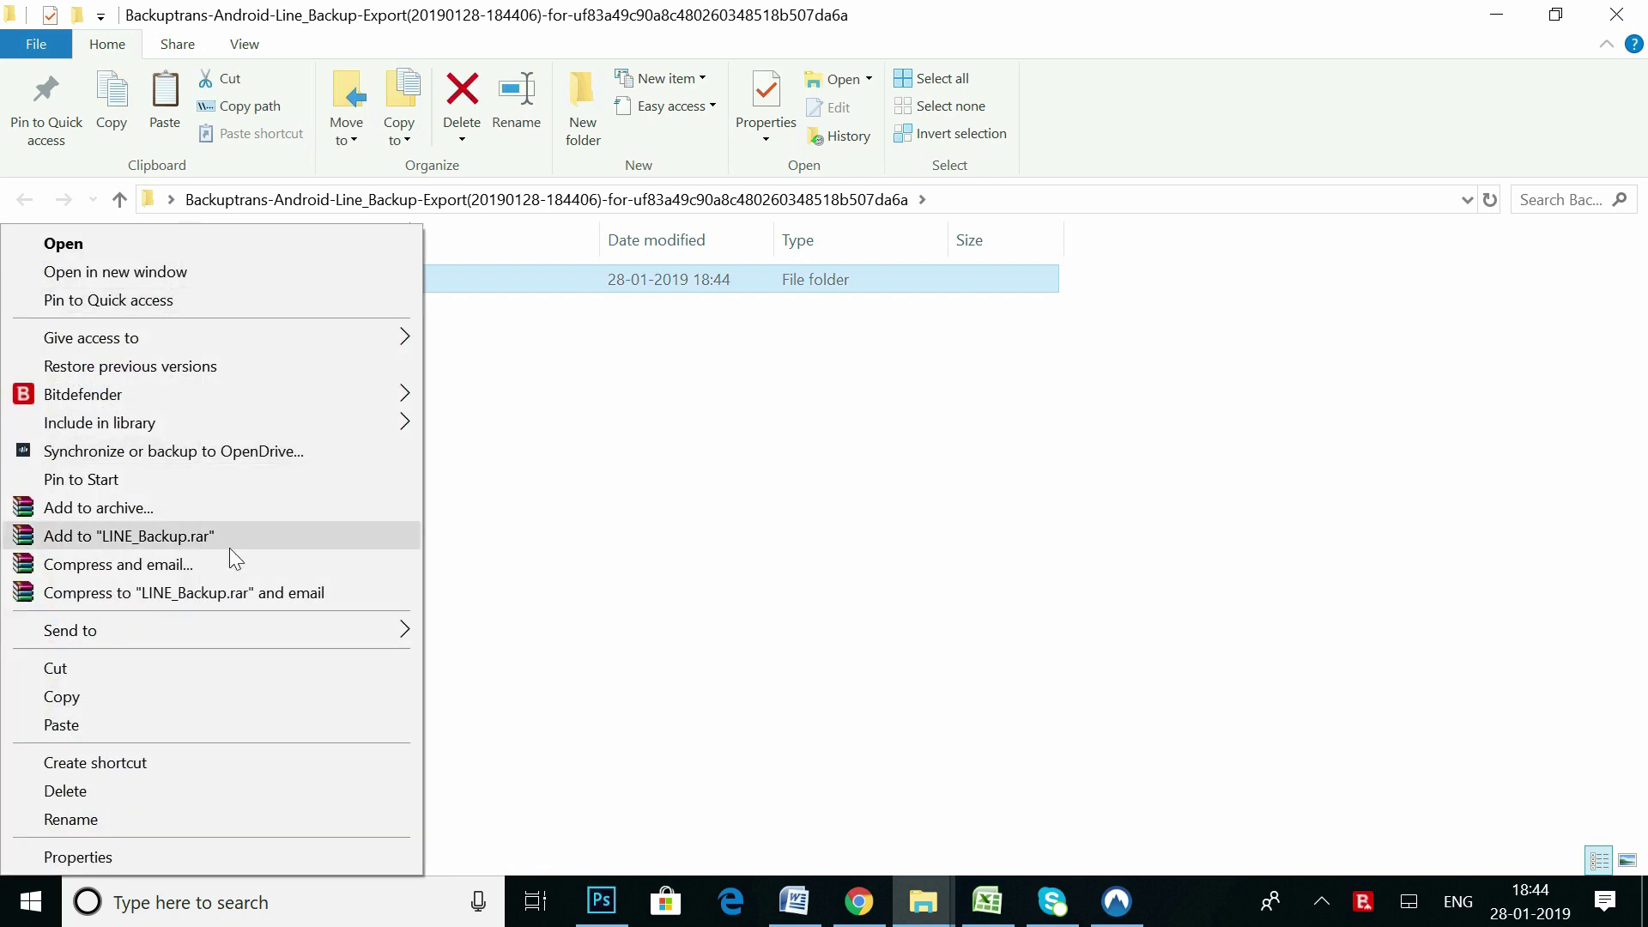
pyautogui.click(193, 692)
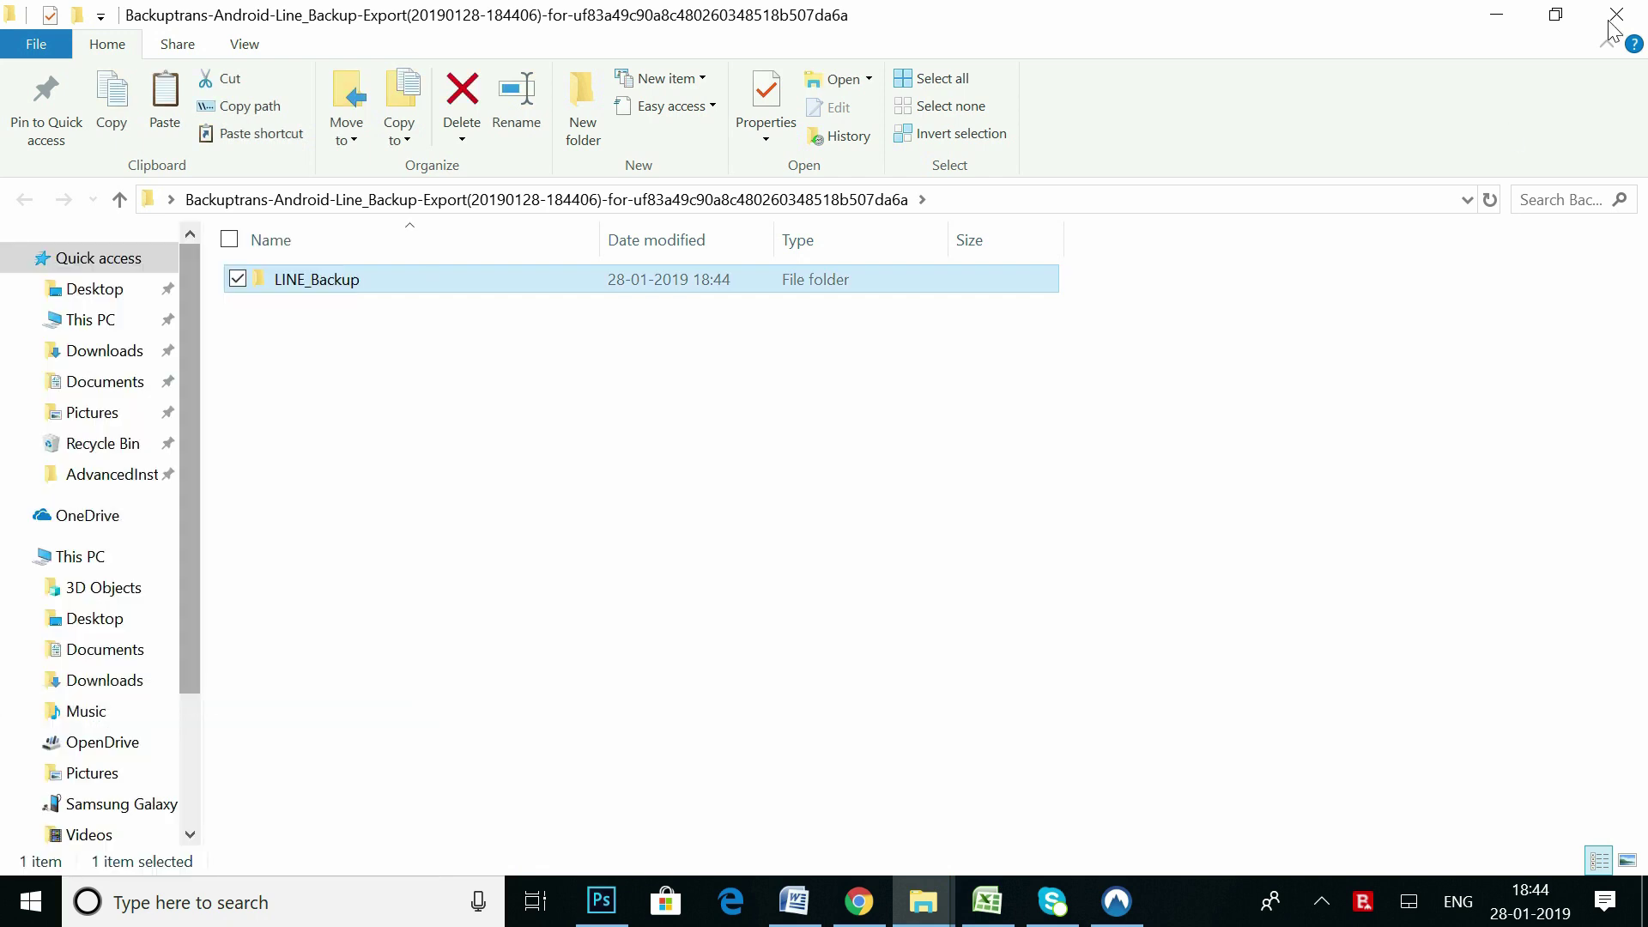
pyautogui.click(1488, 13)
# Paste LINE_Backup into the phone's Phone storage, merging it with the existing folder for all items
pyautogui.moveTo(931, 888)
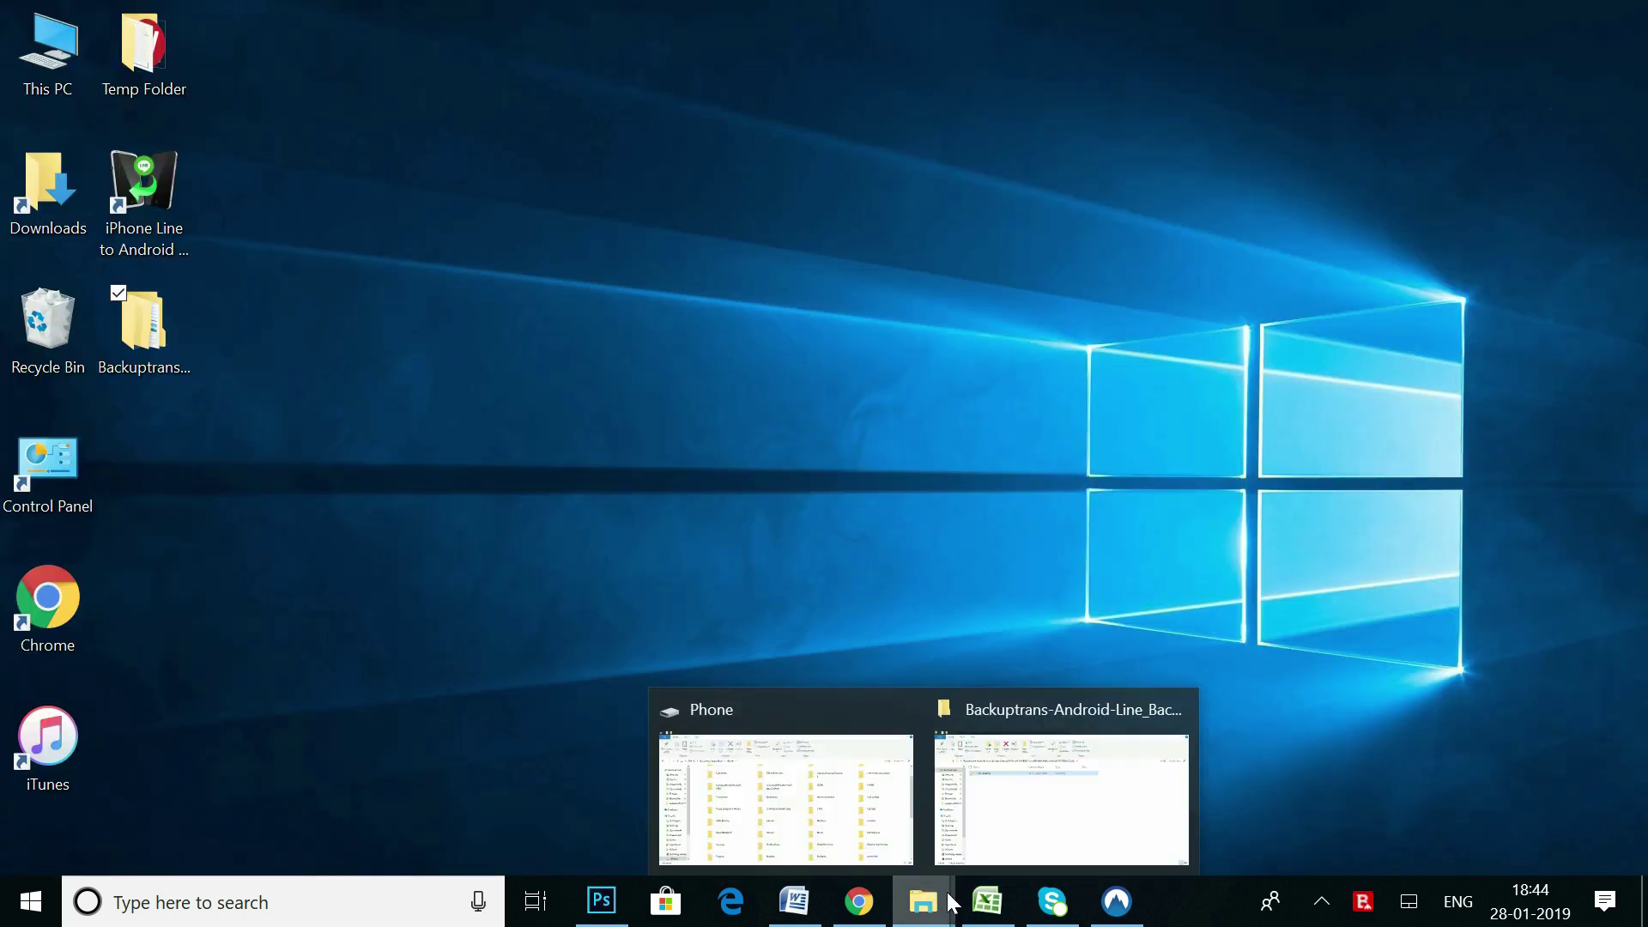
pyautogui.click(831, 826)
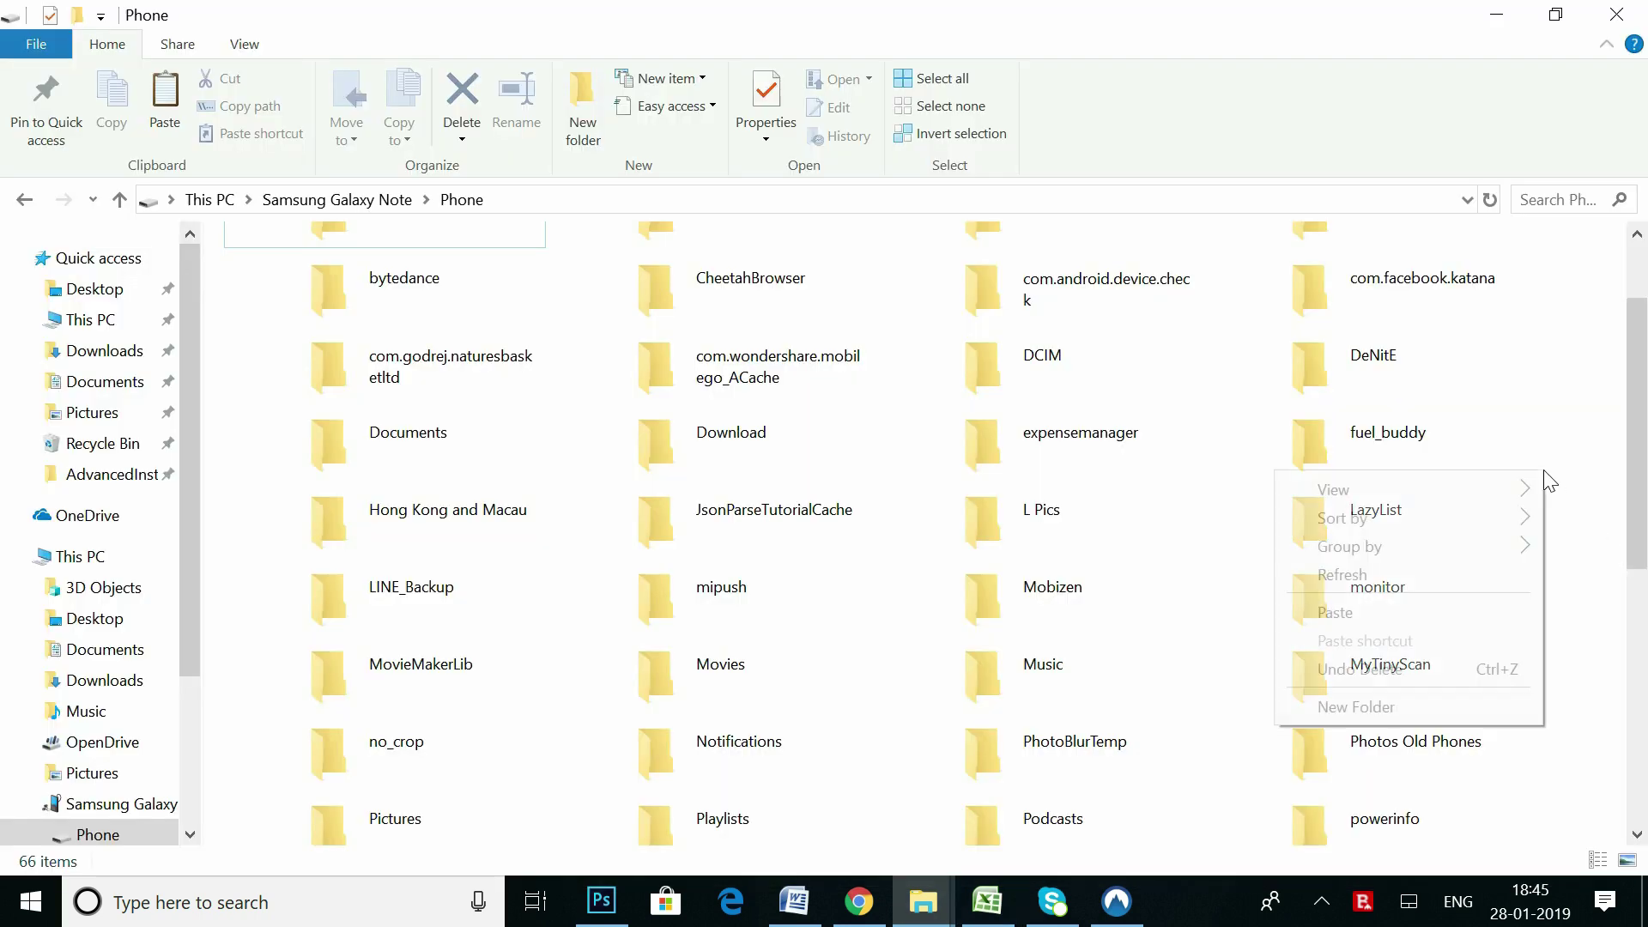
pyautogui.click(1424, 611)
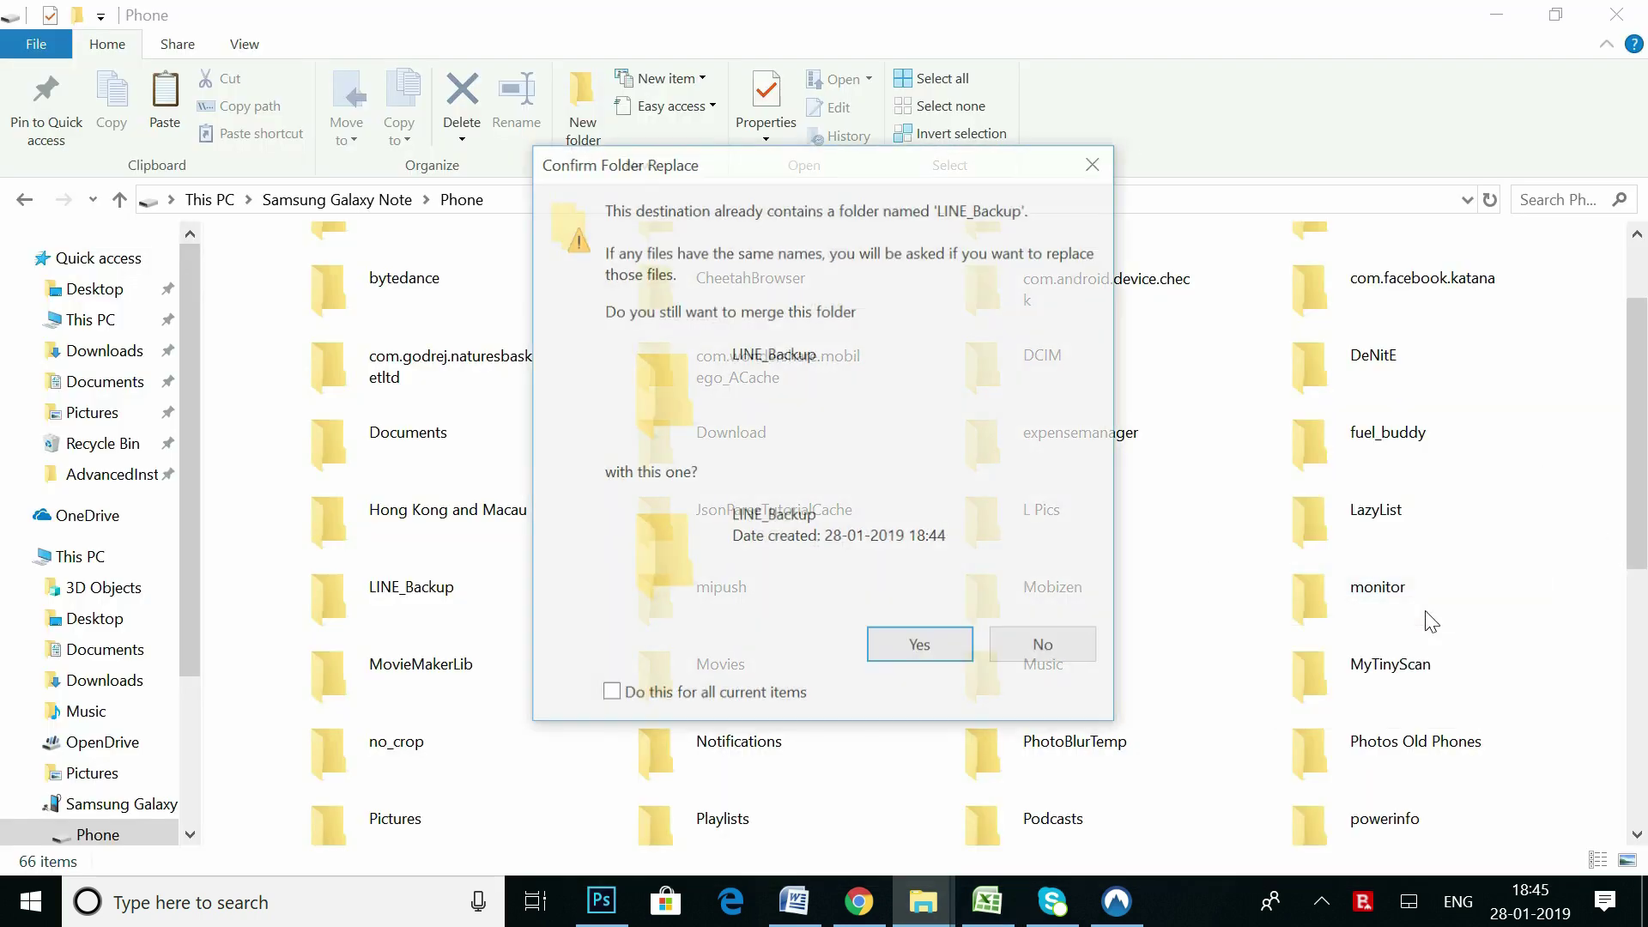
pyautogui.click(609, 695)
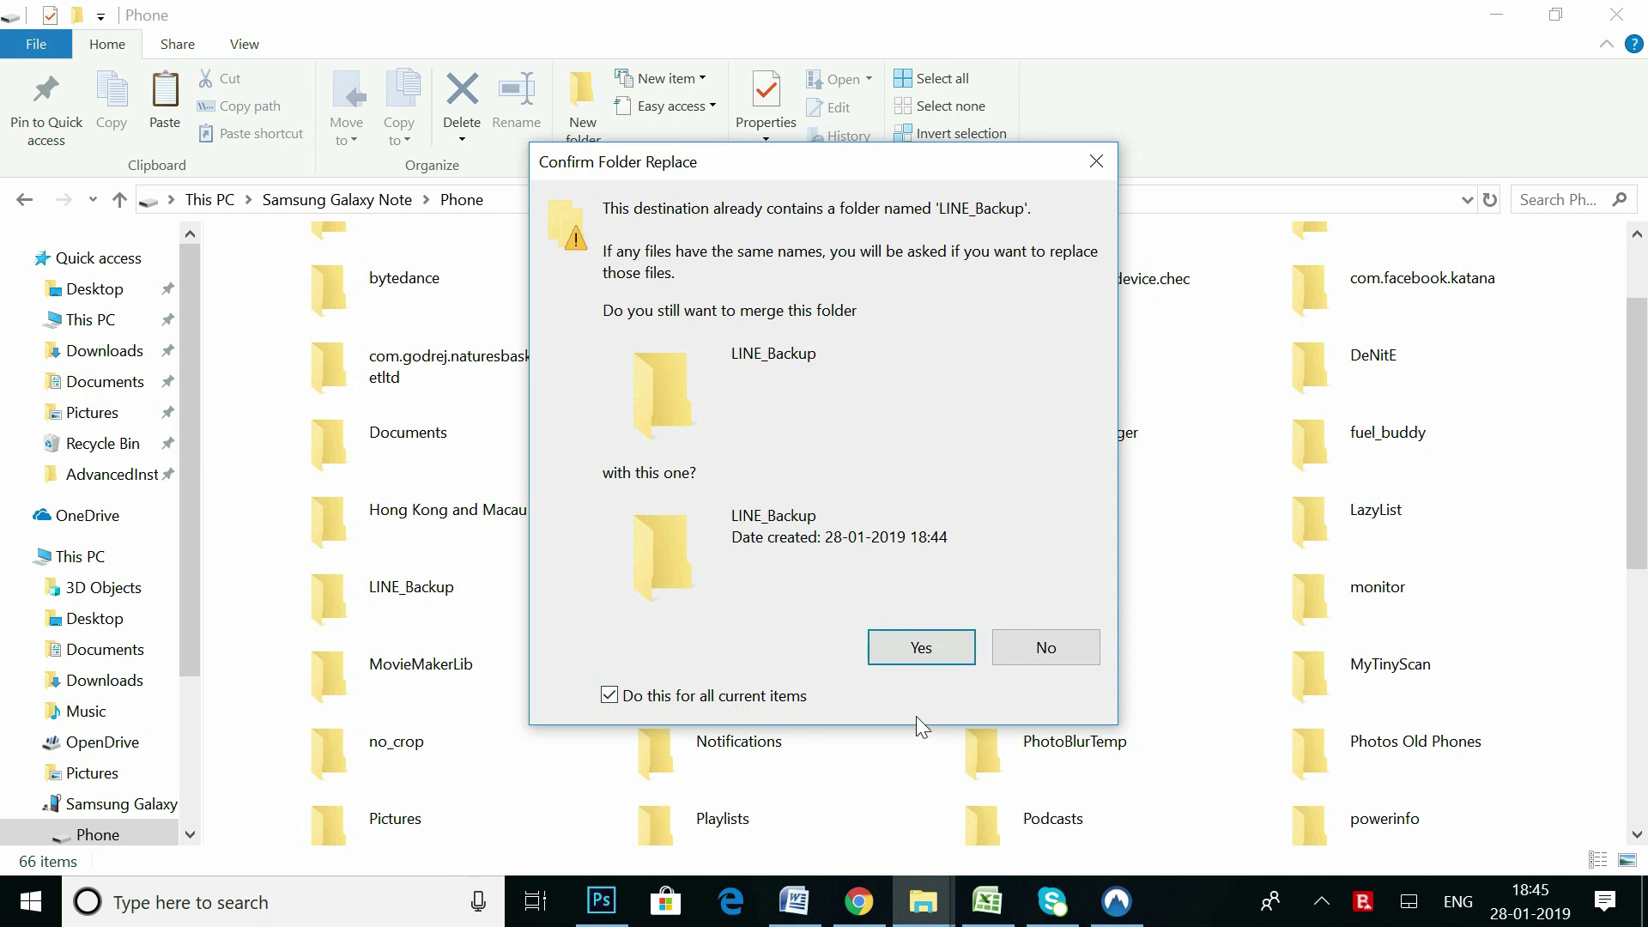
pyautogui.click(921, 649)
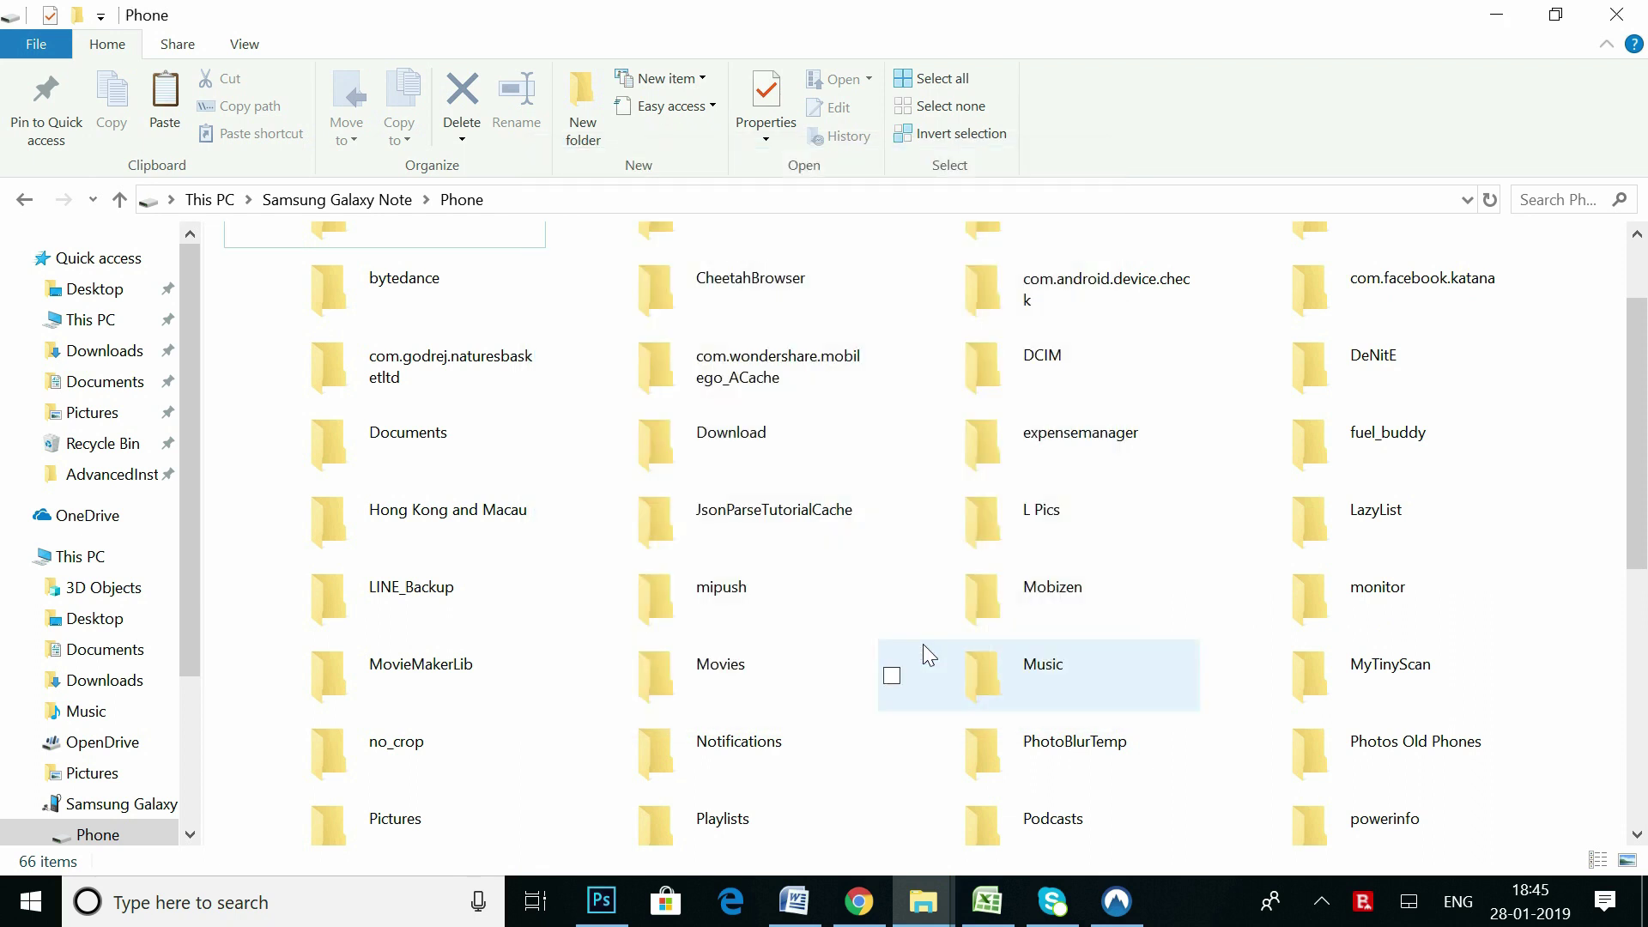
# Check the three LINE_Android-backup zips in the phone's LINE_Backup folder, then close File Explorer
pyautogui.scroll(-5, 562, 618)
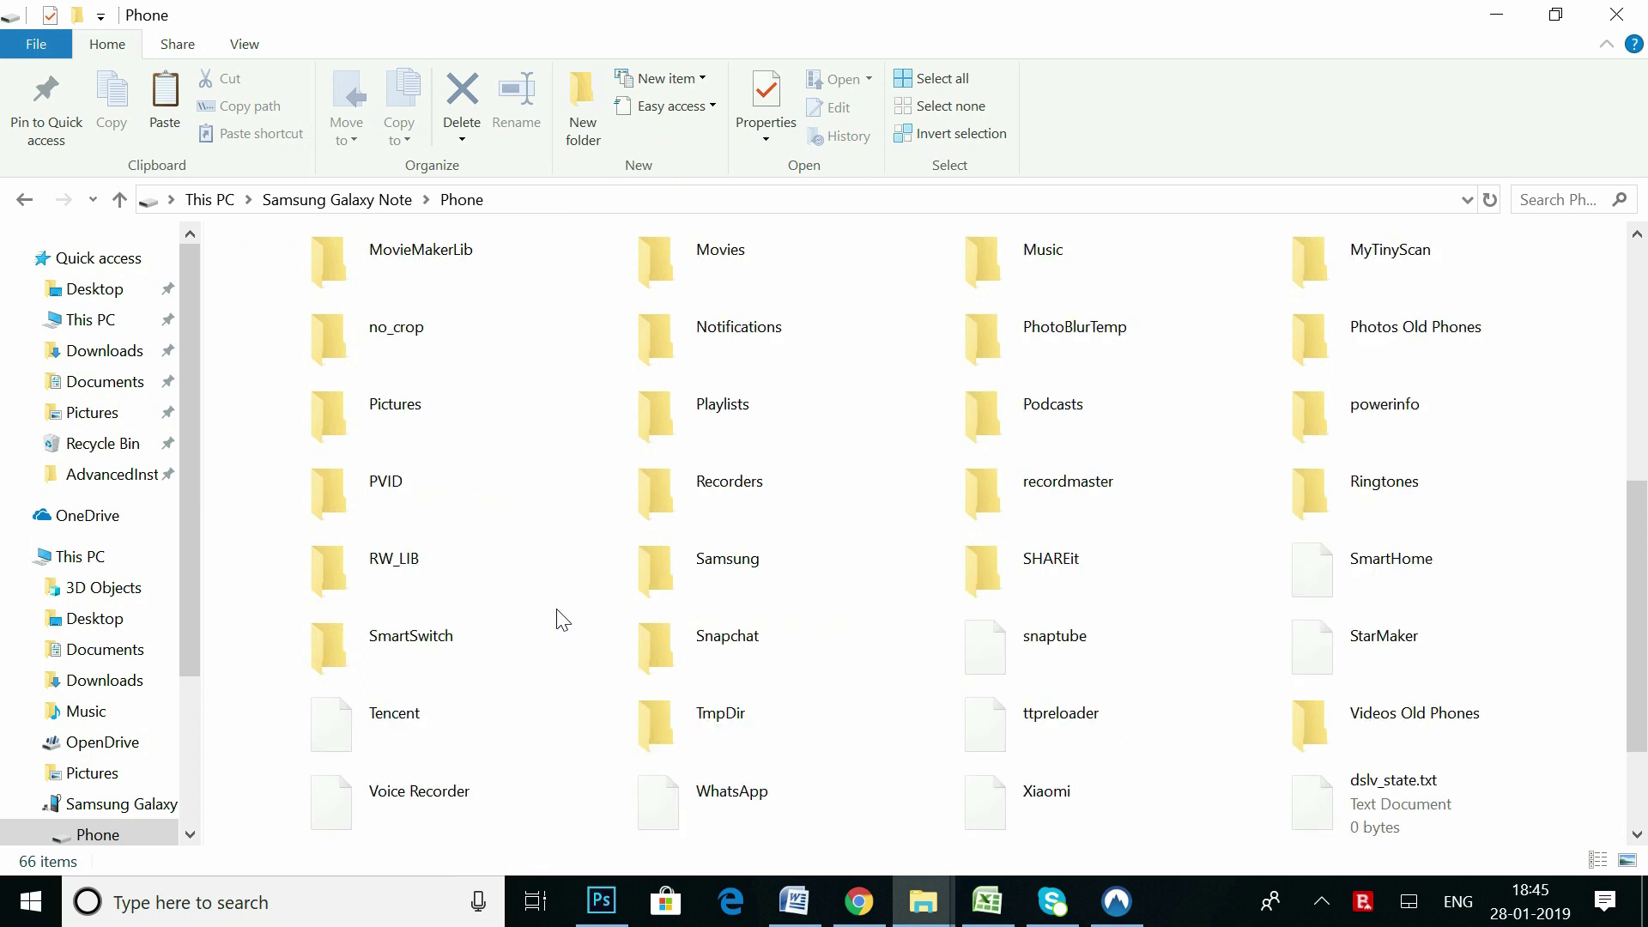
pyautogui.click(720, 333)
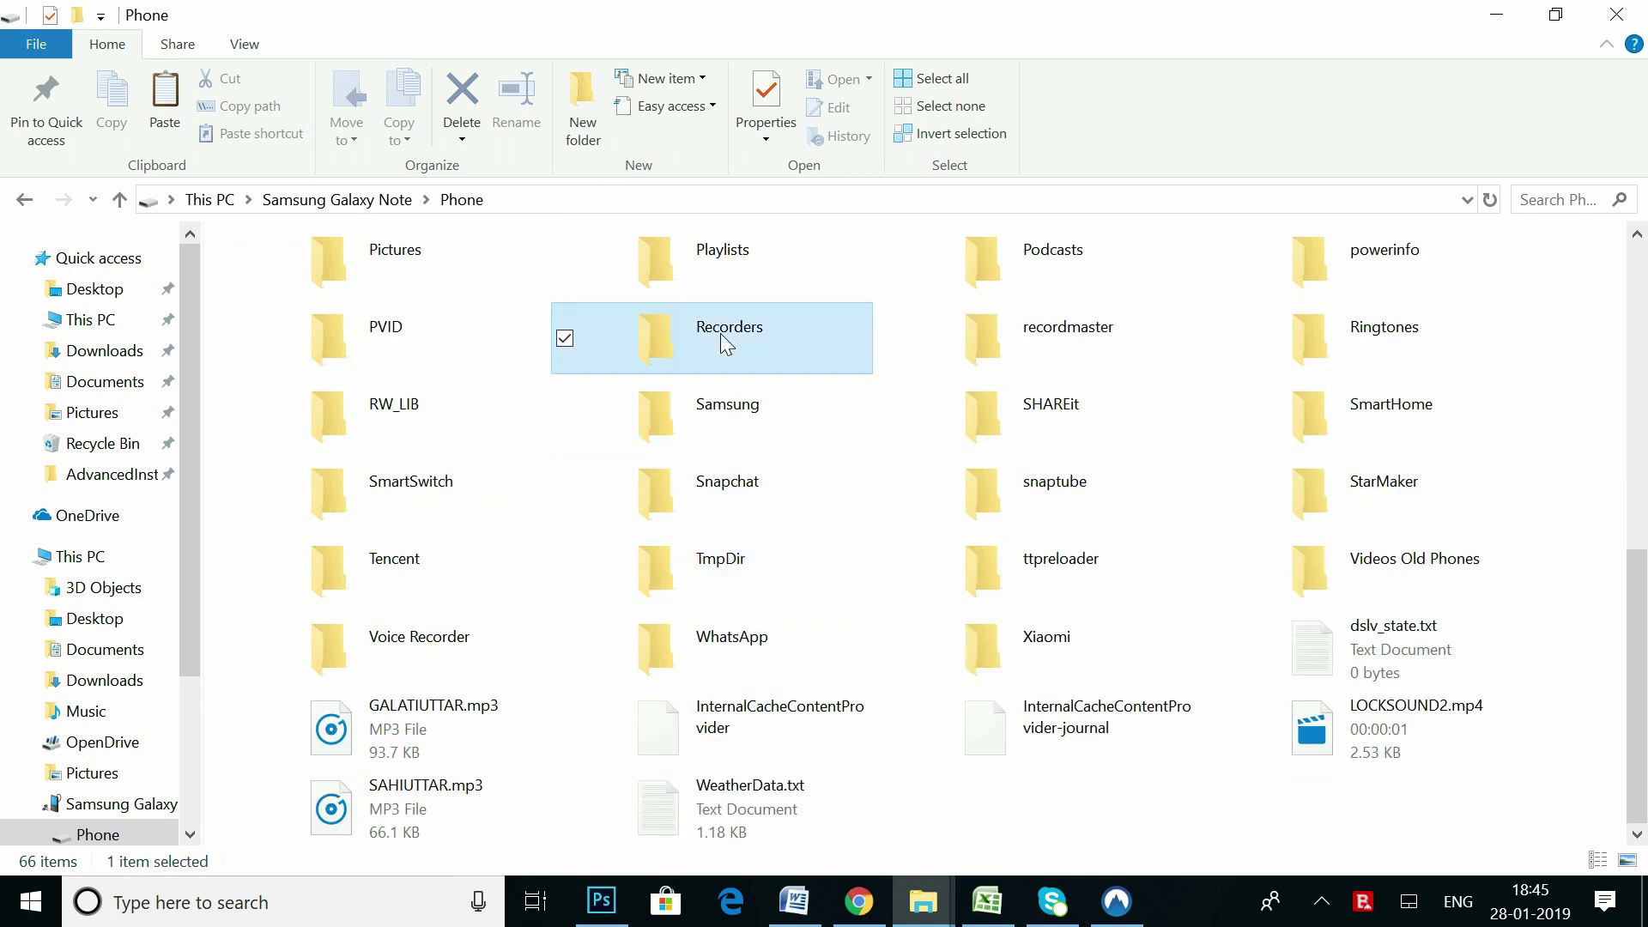
pyautogui.press('l')
pyautogui.press('l')
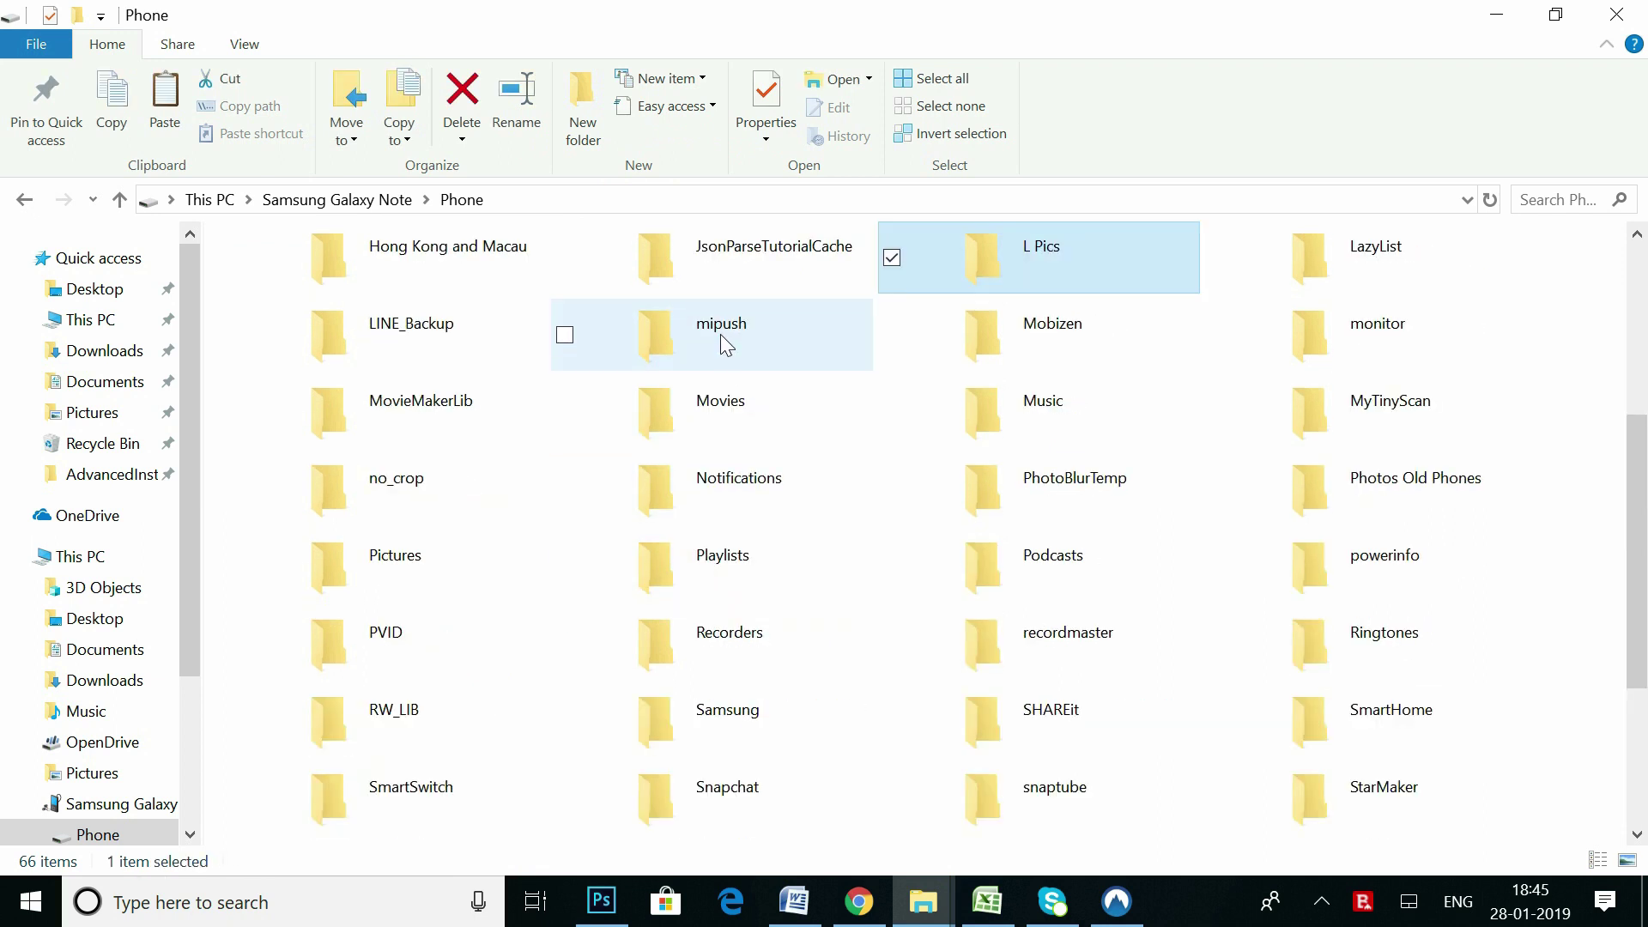
pyautogui.doubleClick(460, 336)
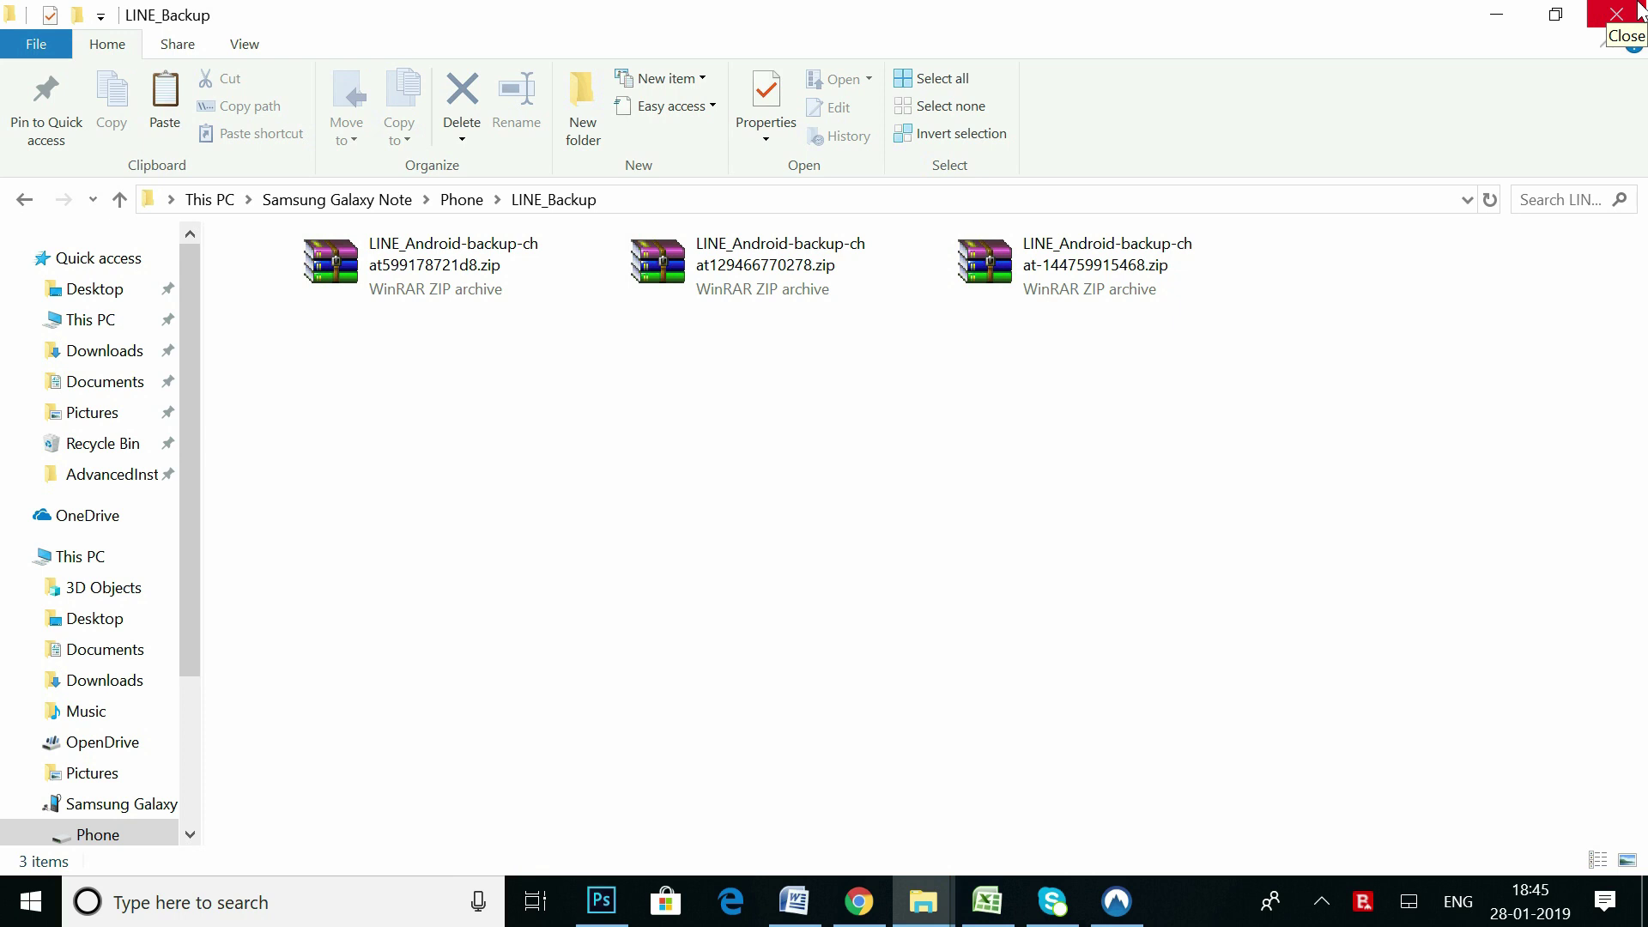
pyautogui.click(1635, 10)
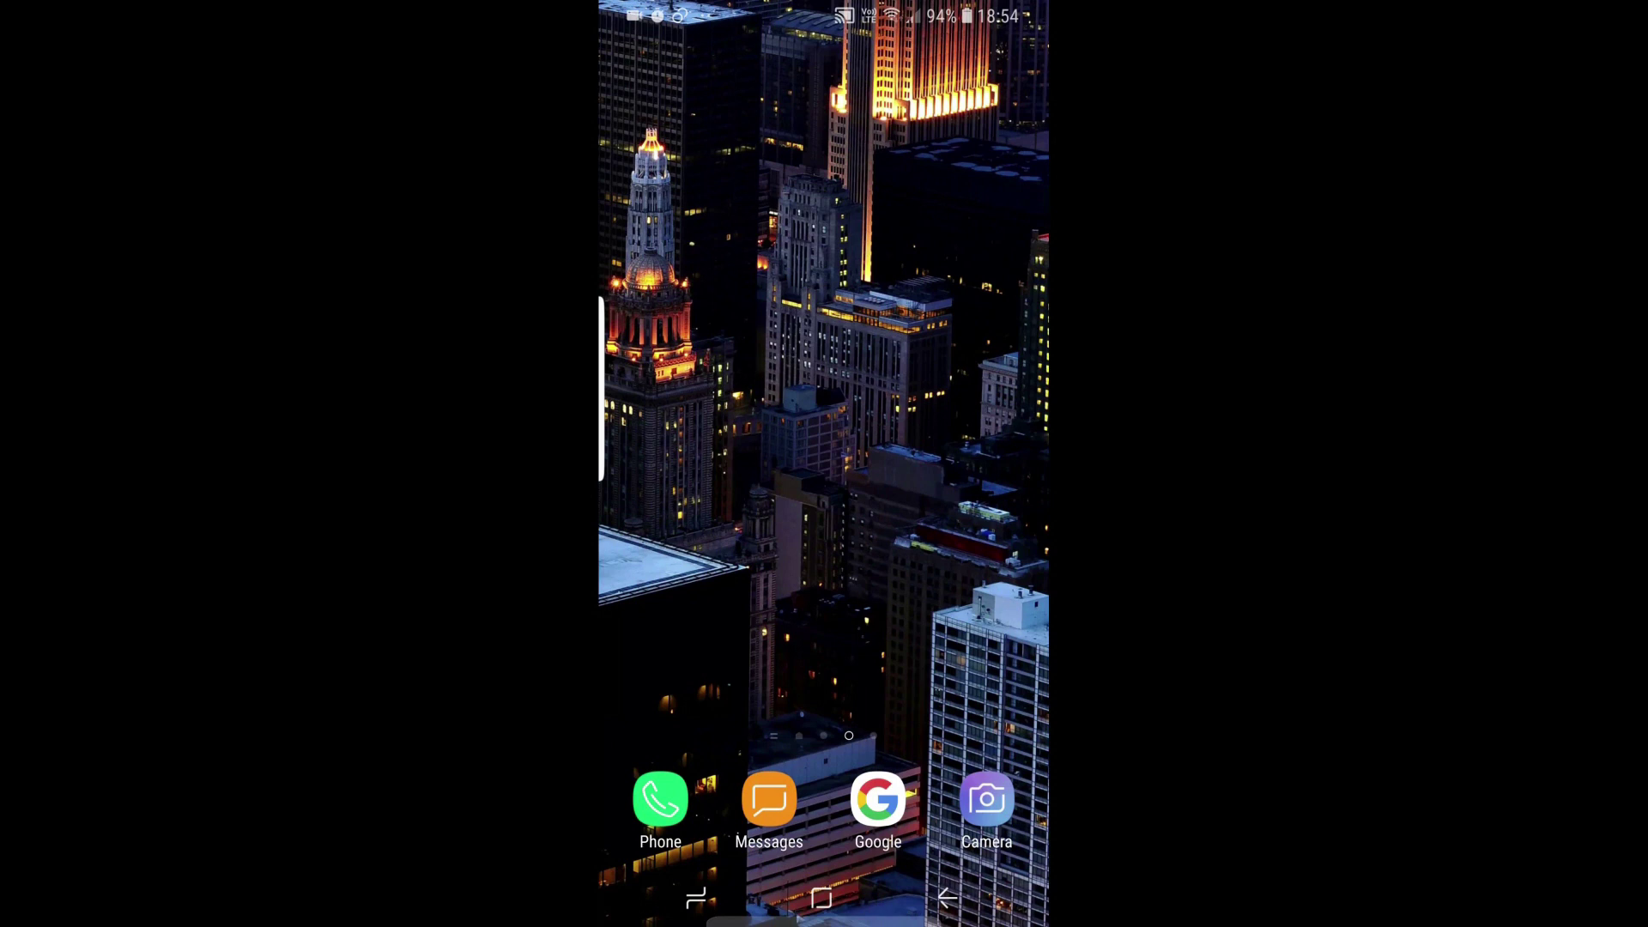
# Open LINE and start a chat with a friend from the Friends list
pyautogui.moveTo(824, 644); pyautogui.dragTo(823, 300)
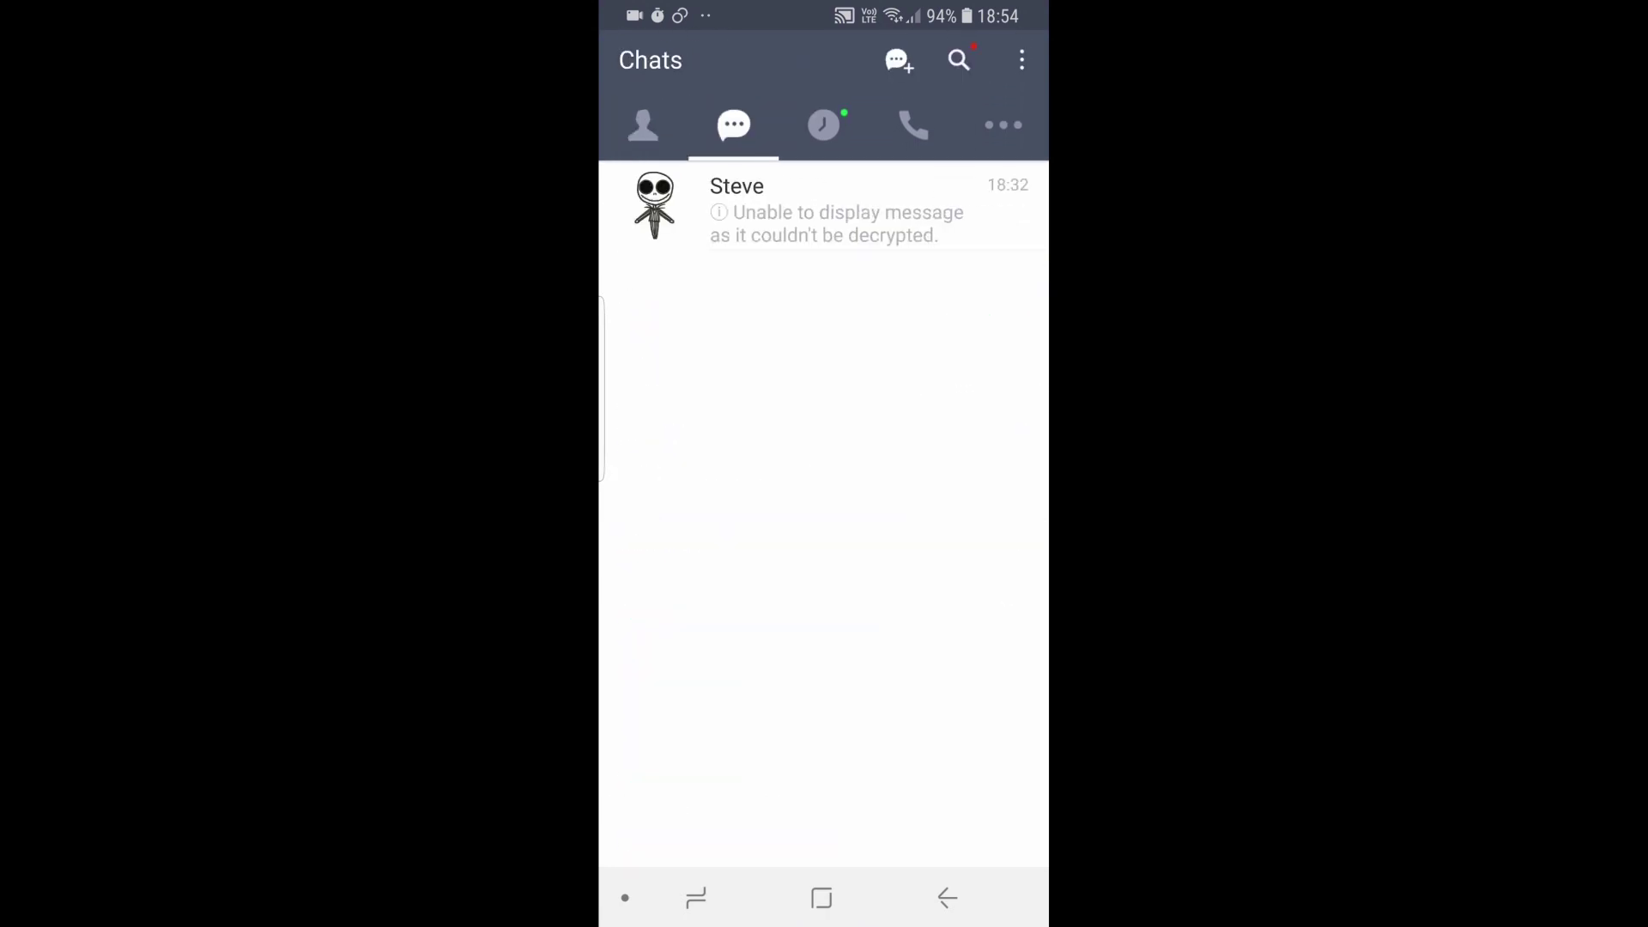
pyautogui.click(643, 126)
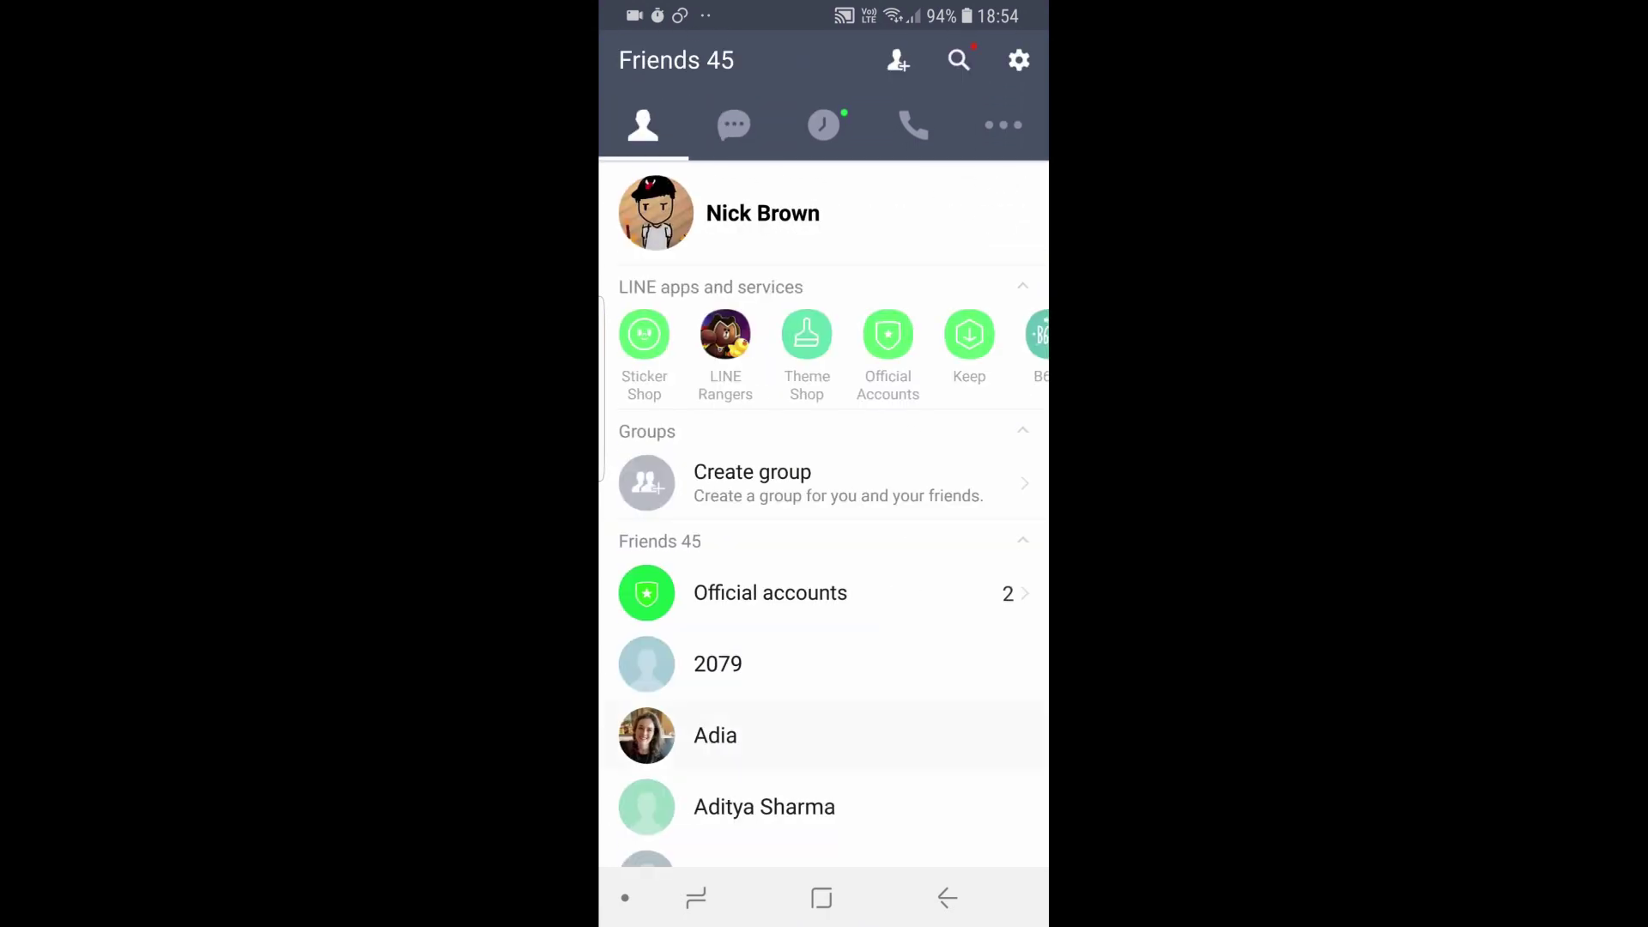
pyautogui.click(716, 735)
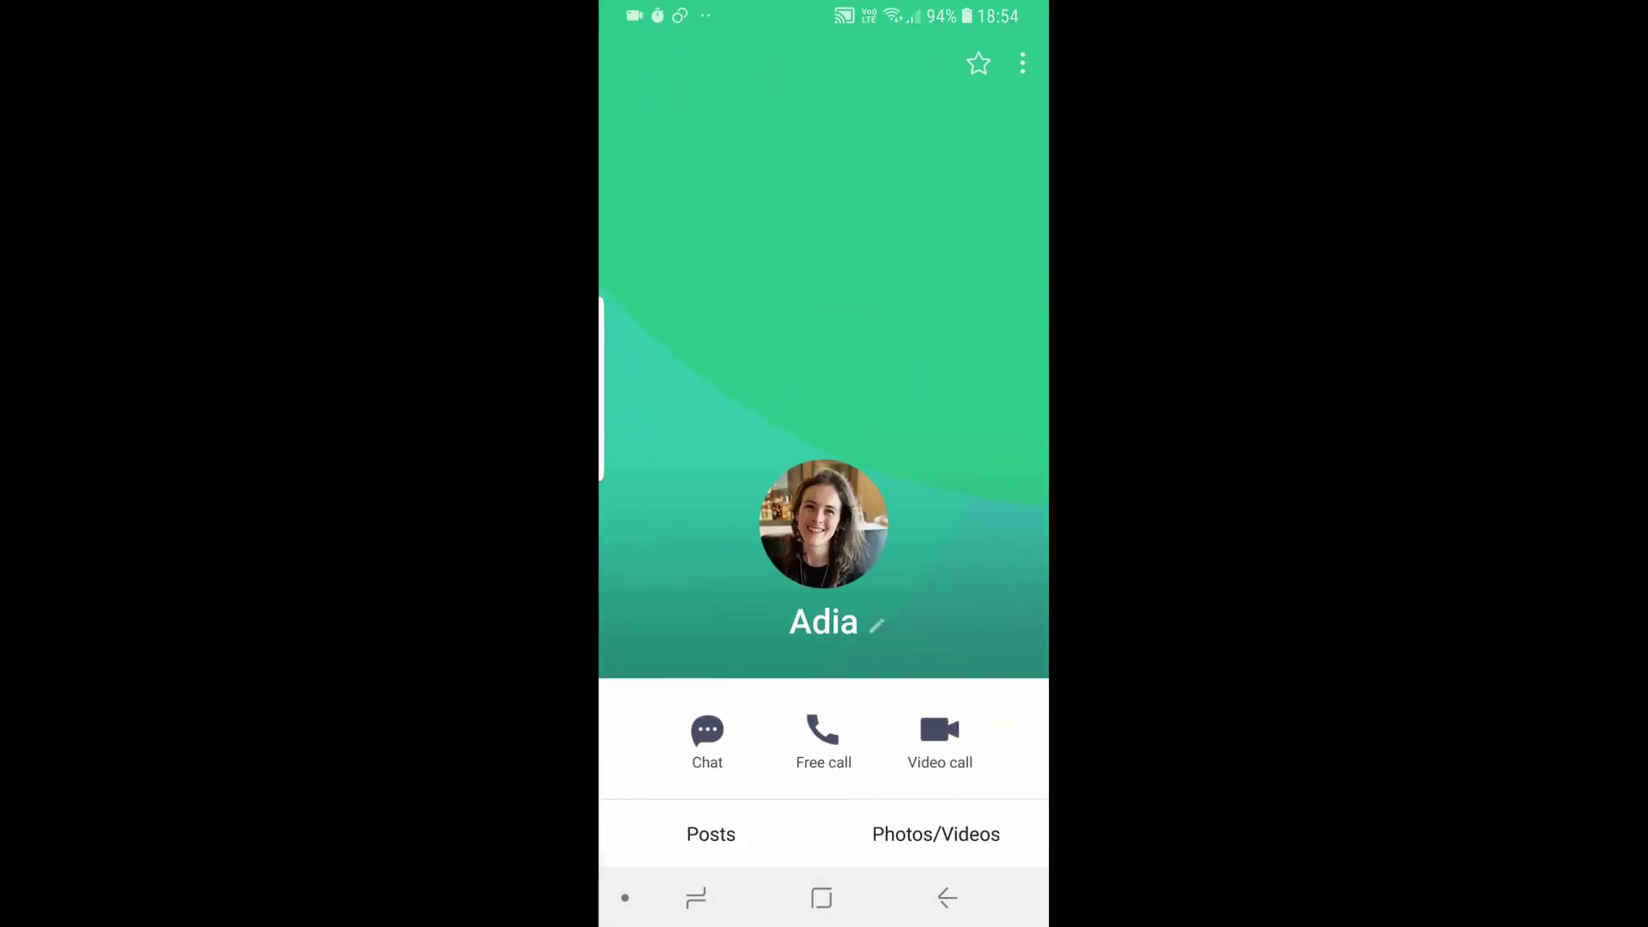
pyautogui.click(707, 735)
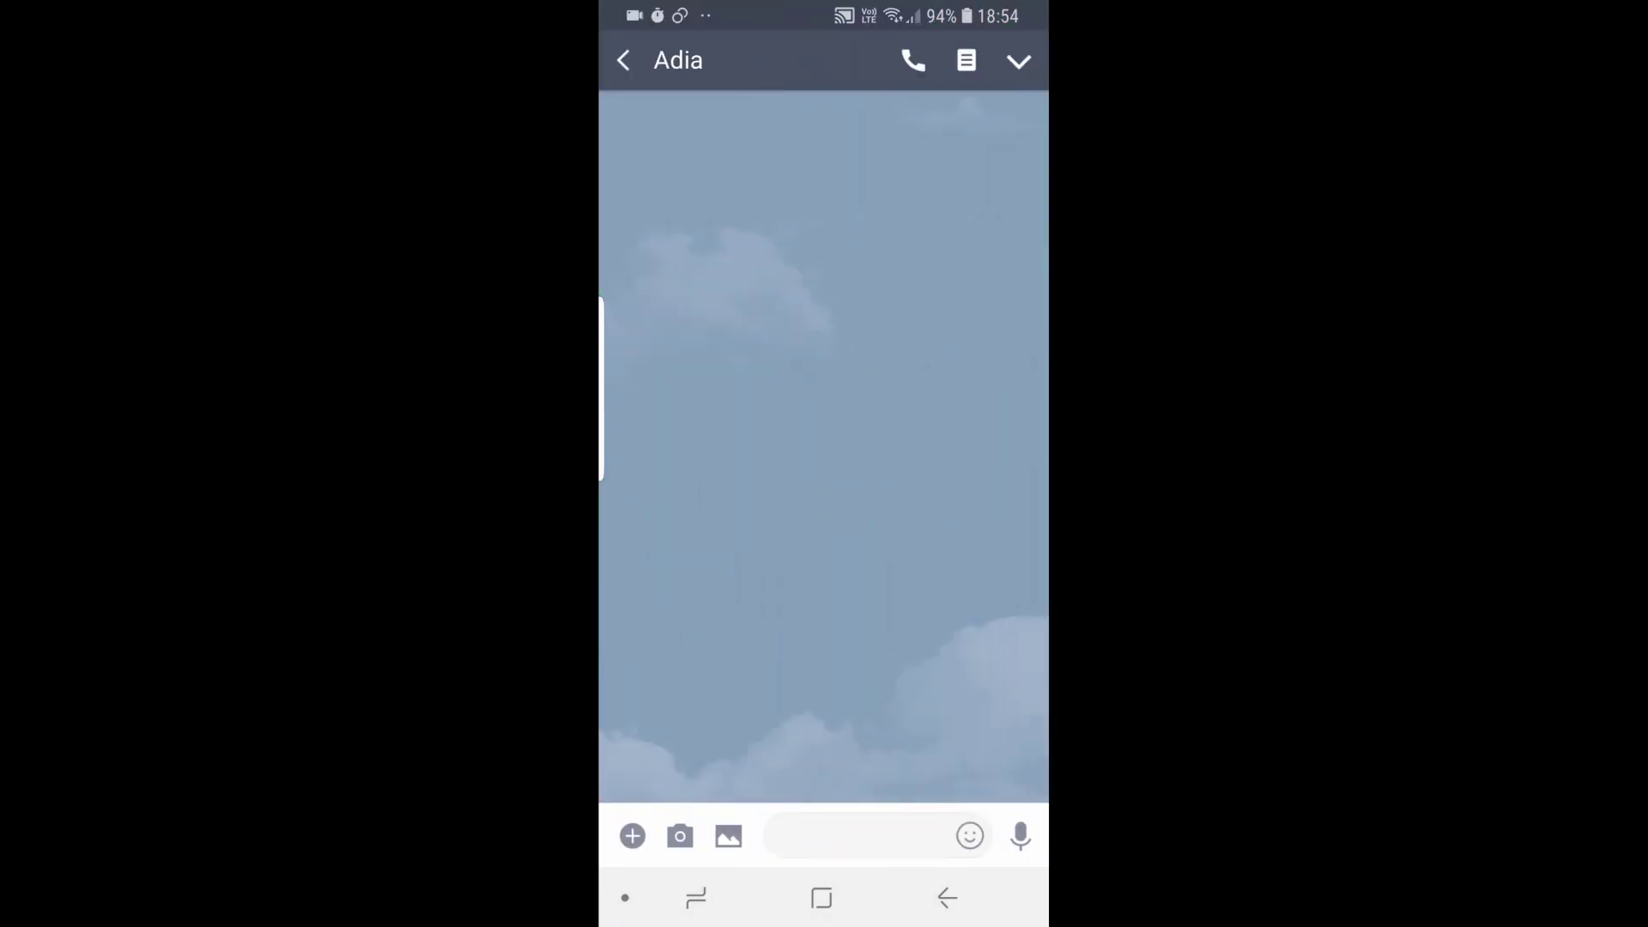
# Import the chat history via Chat settings, confirm it, and return to the conversation
pyautogui.click(1019, 60)
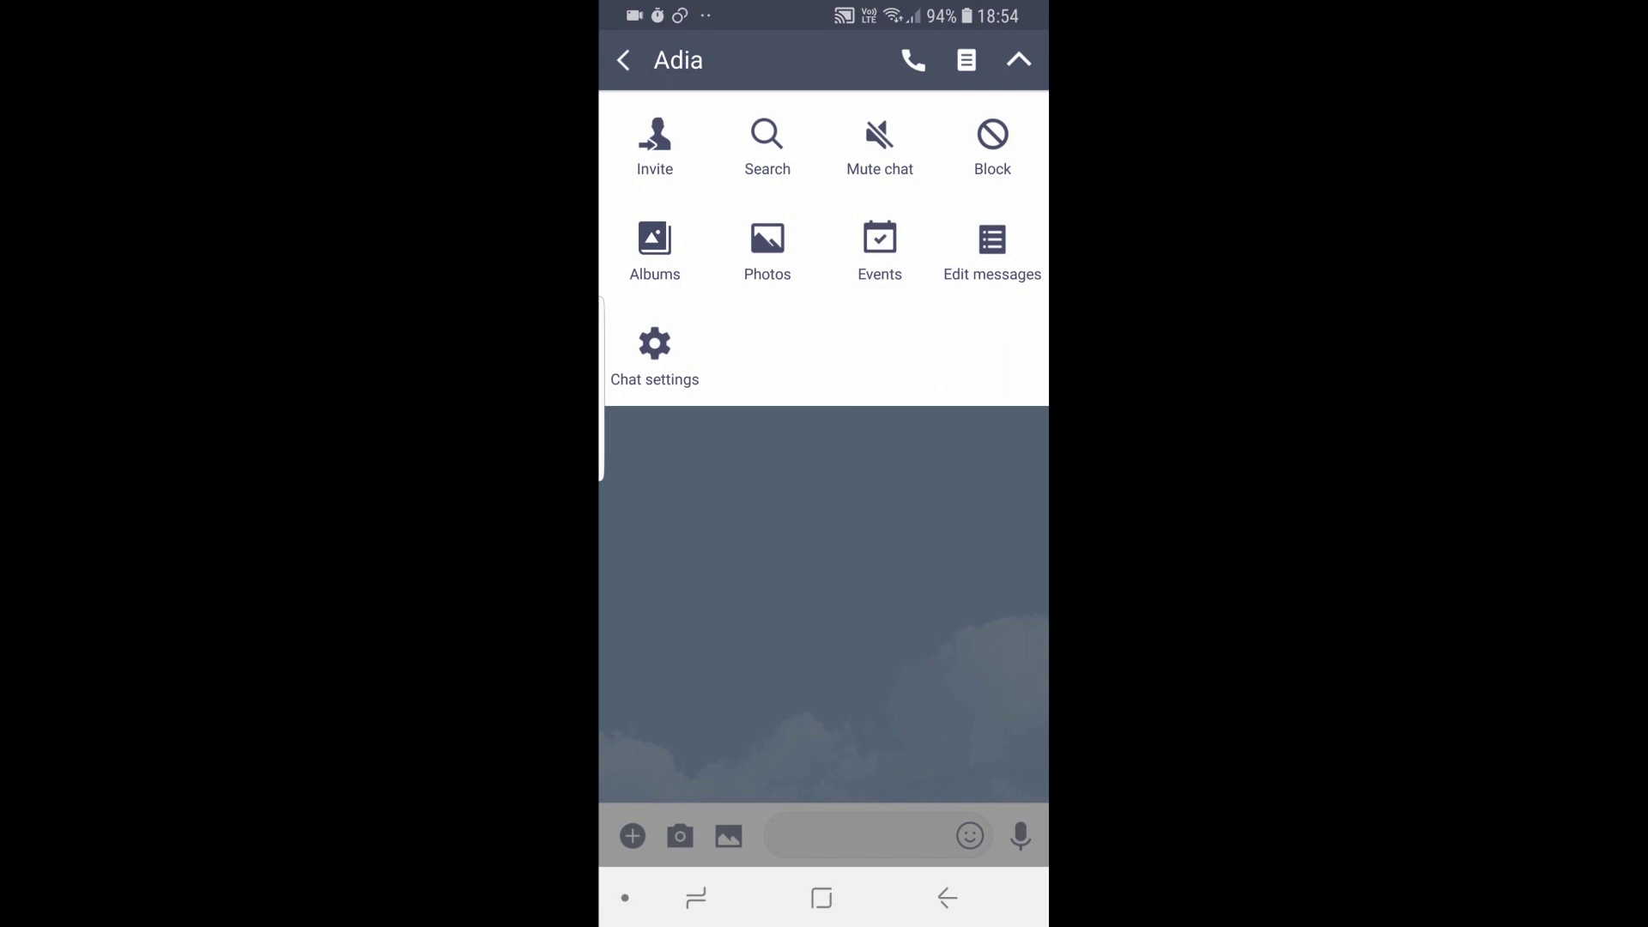
pyautogui.click(654, 357)
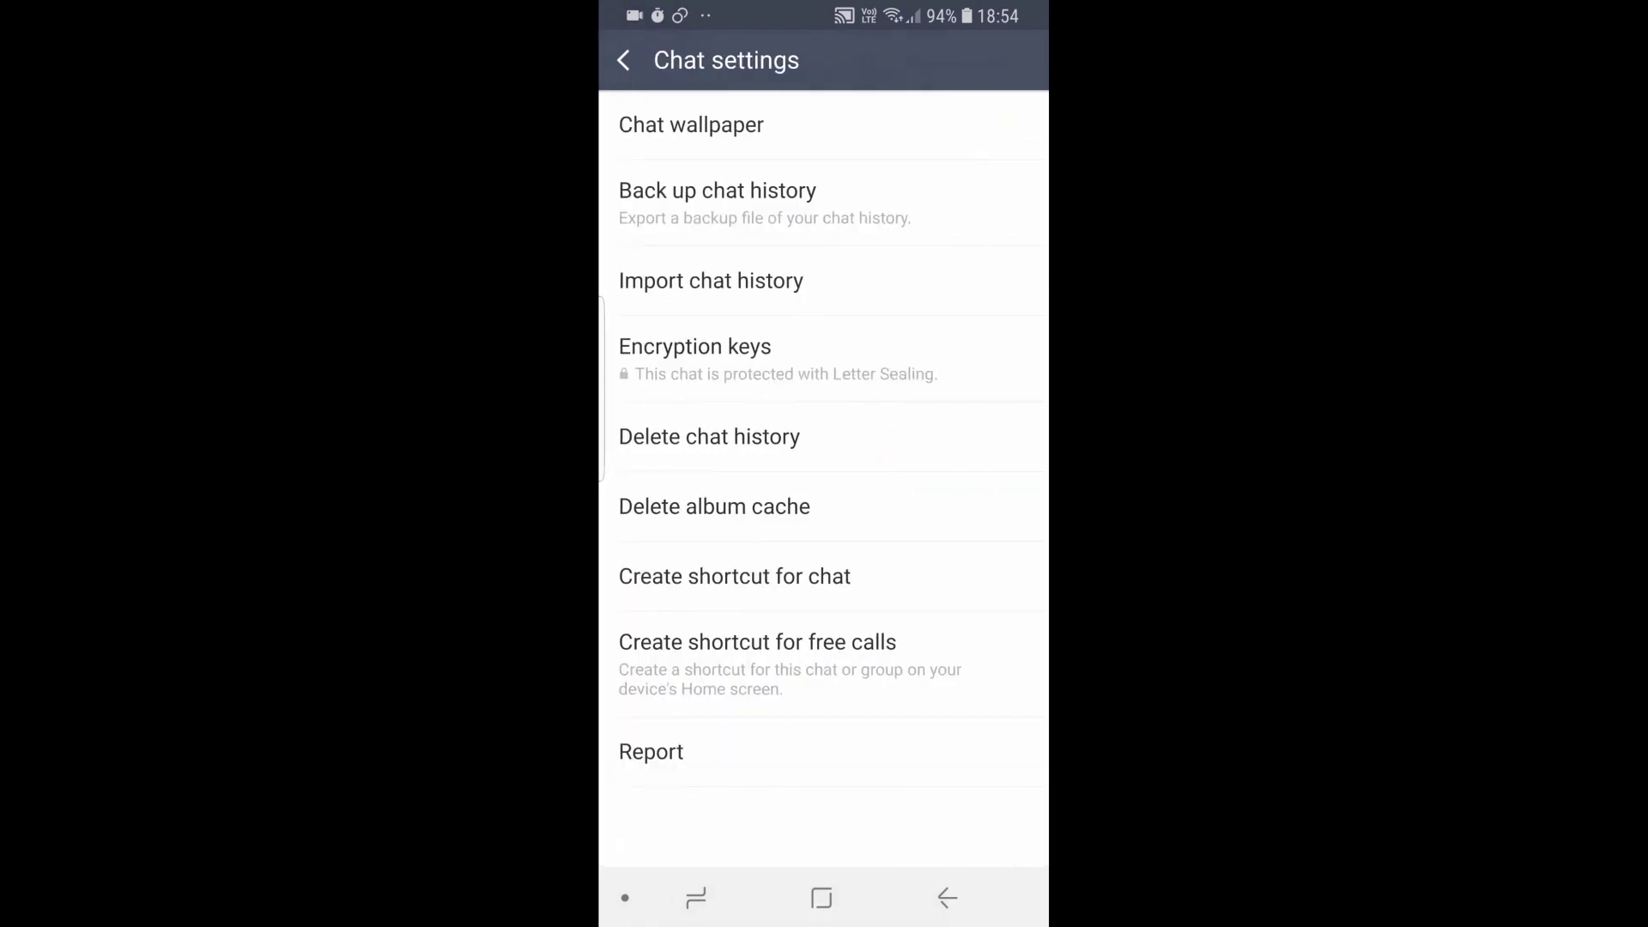
pyautogui.click(710, 281)
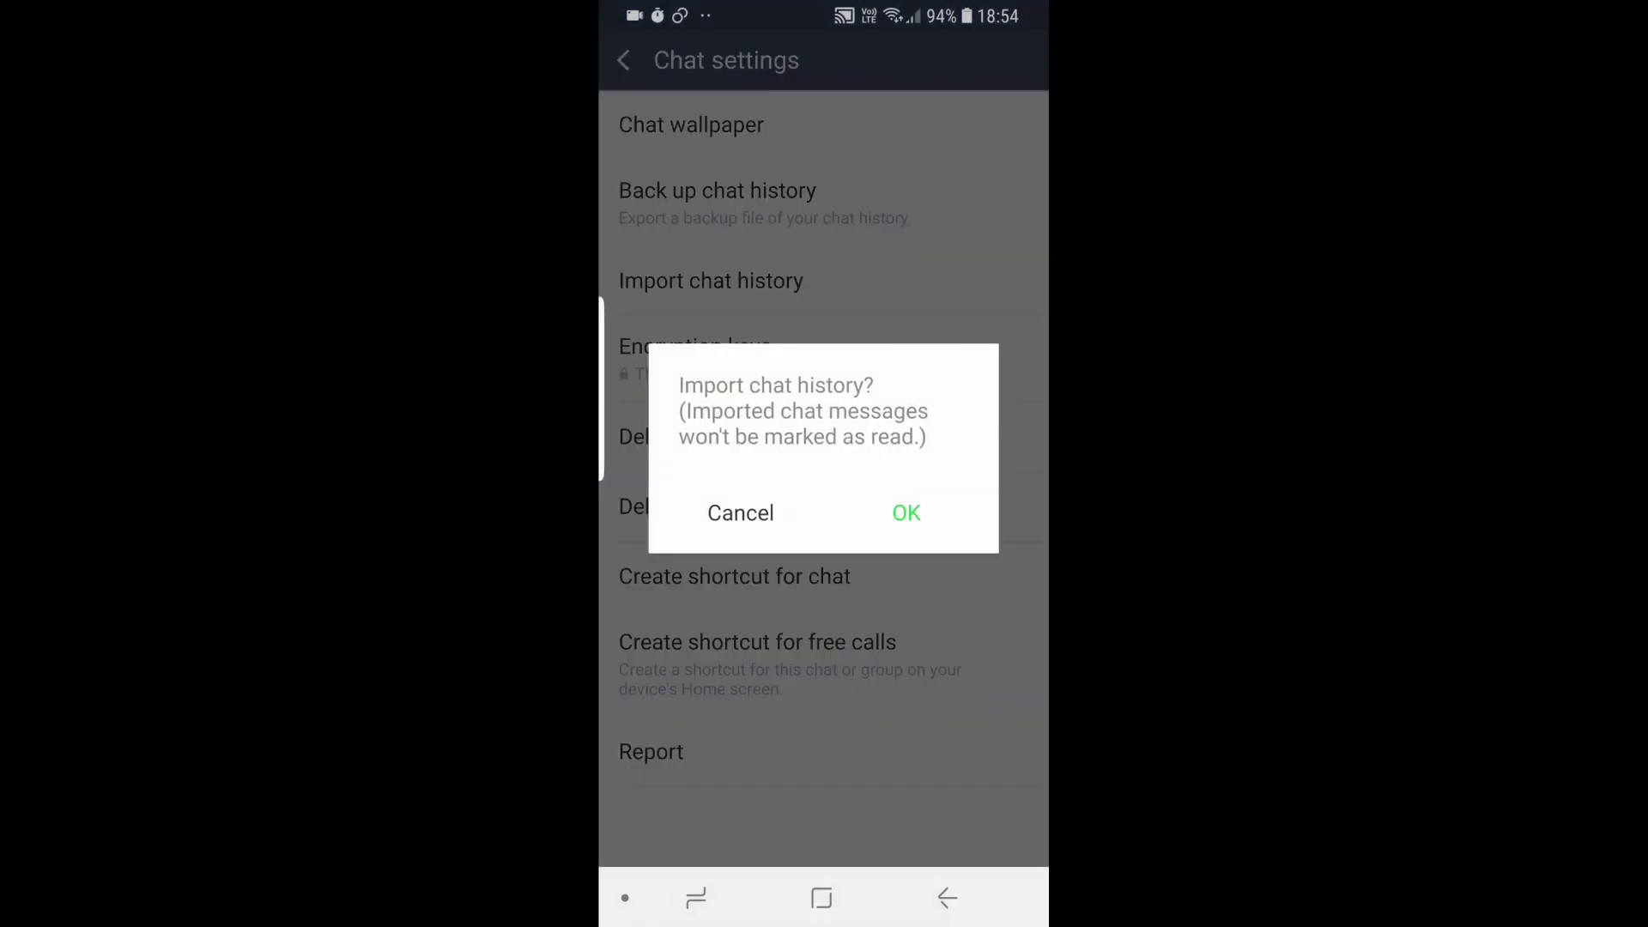
pyautogui.click(906, 512)
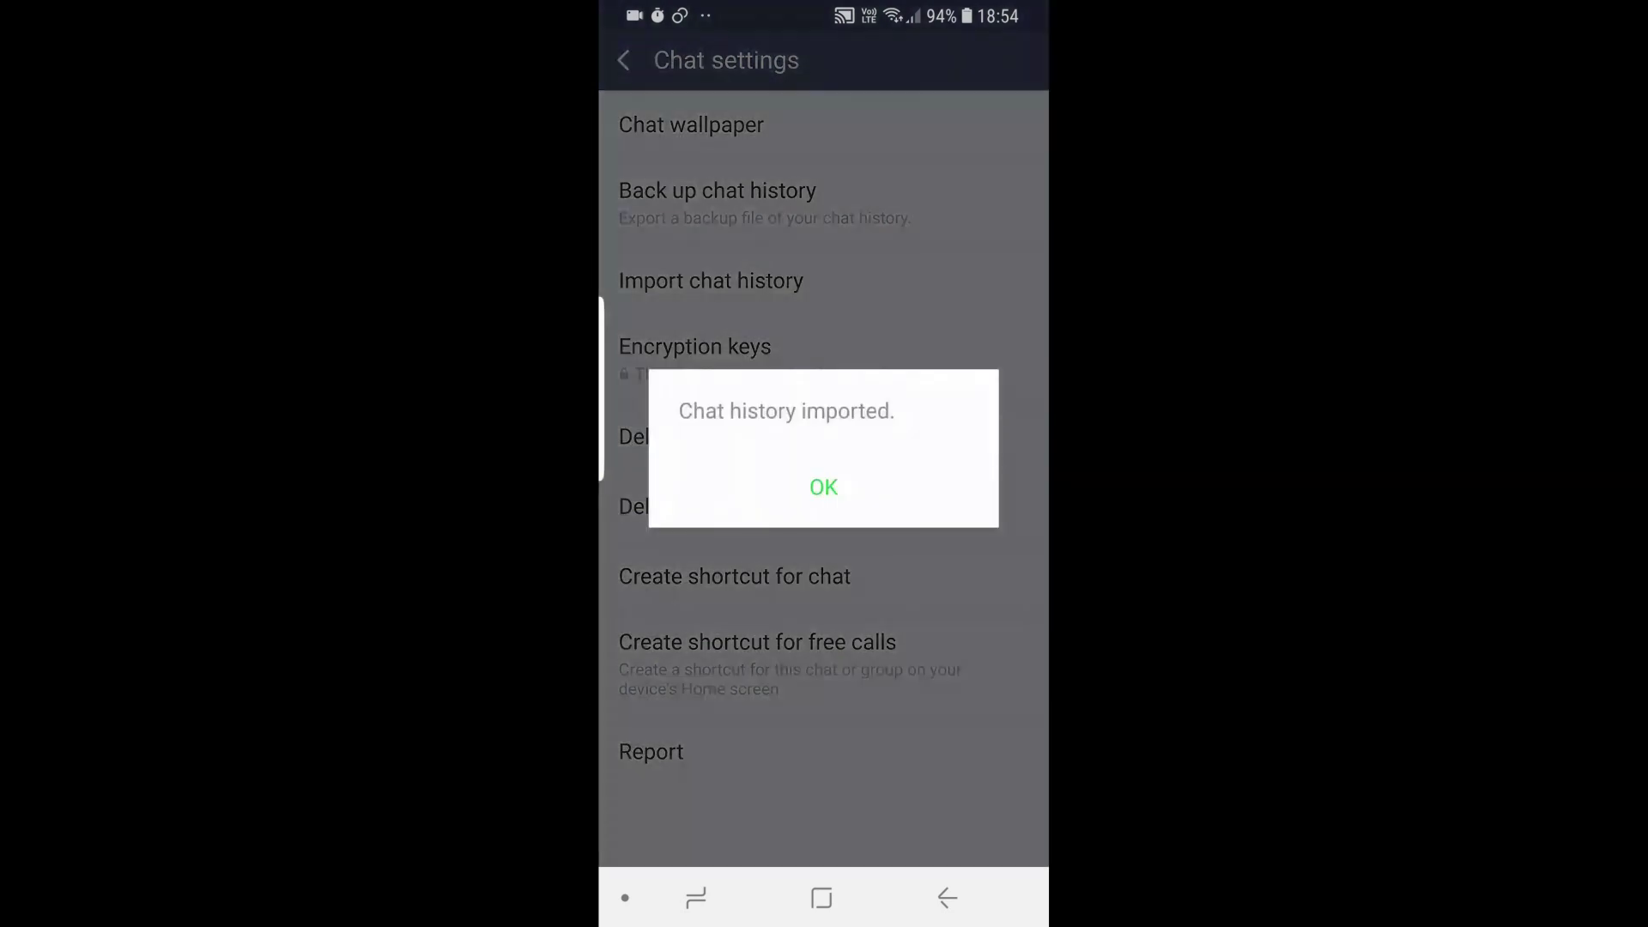
pyautogui.click(823, 486)
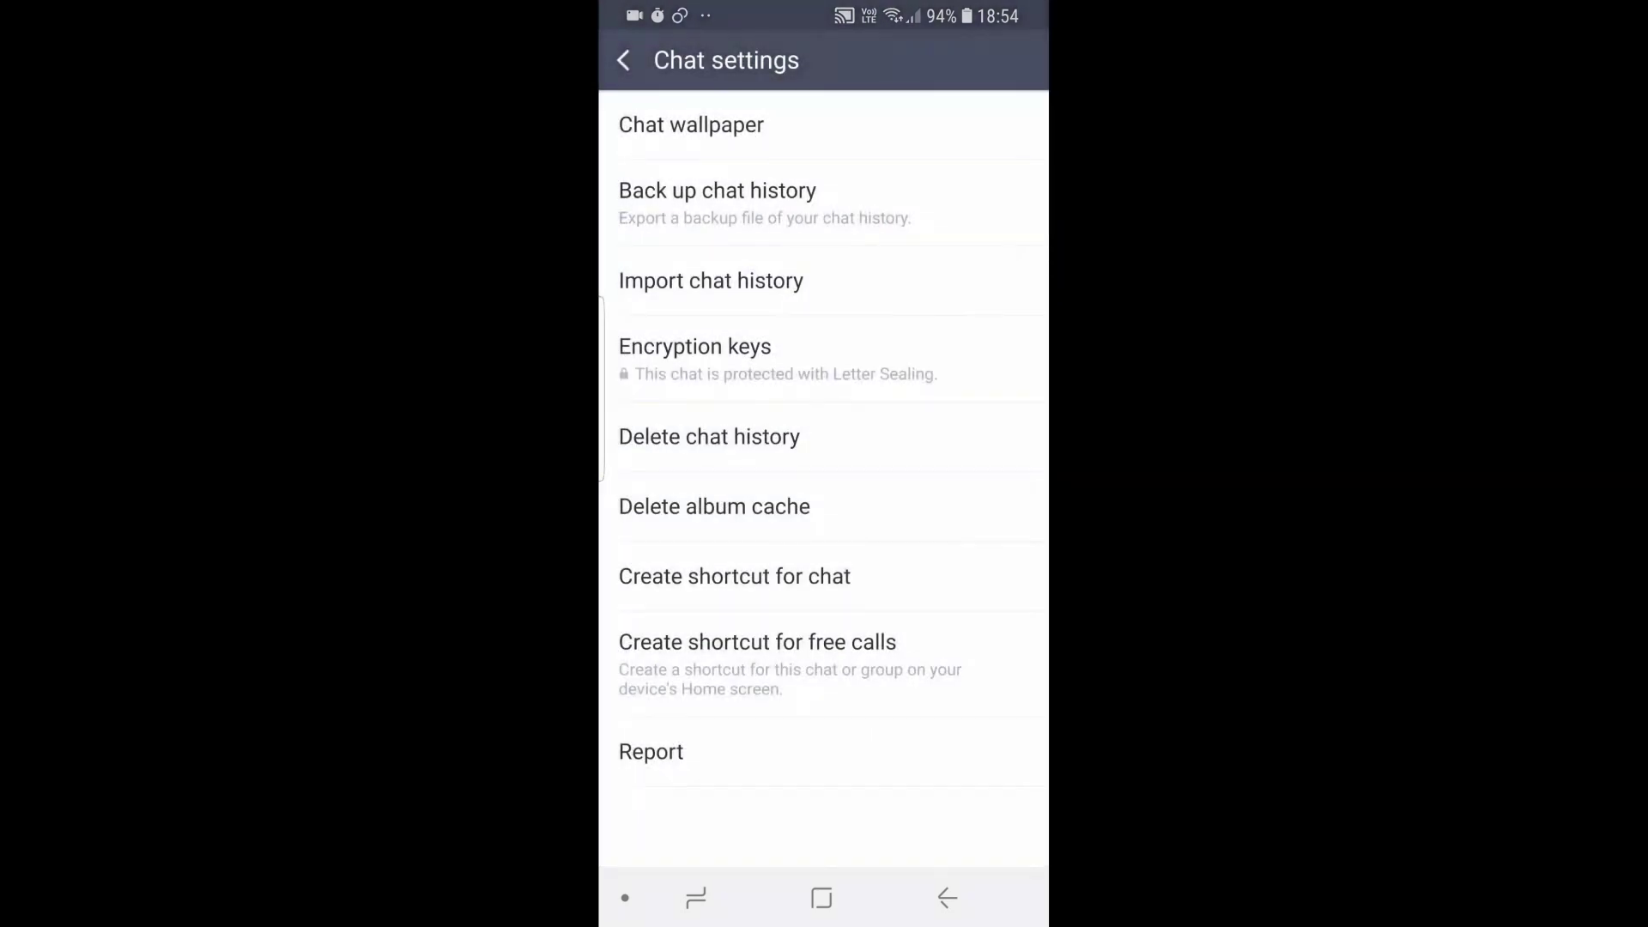
pyautogui.click(623, 60)
pyautogui.click(1019, 60)
# Scroll through the restored messages, then return to the Chats list showing the conversation ending 'Bye'
pyautogui.scroll(3, 824, 446)
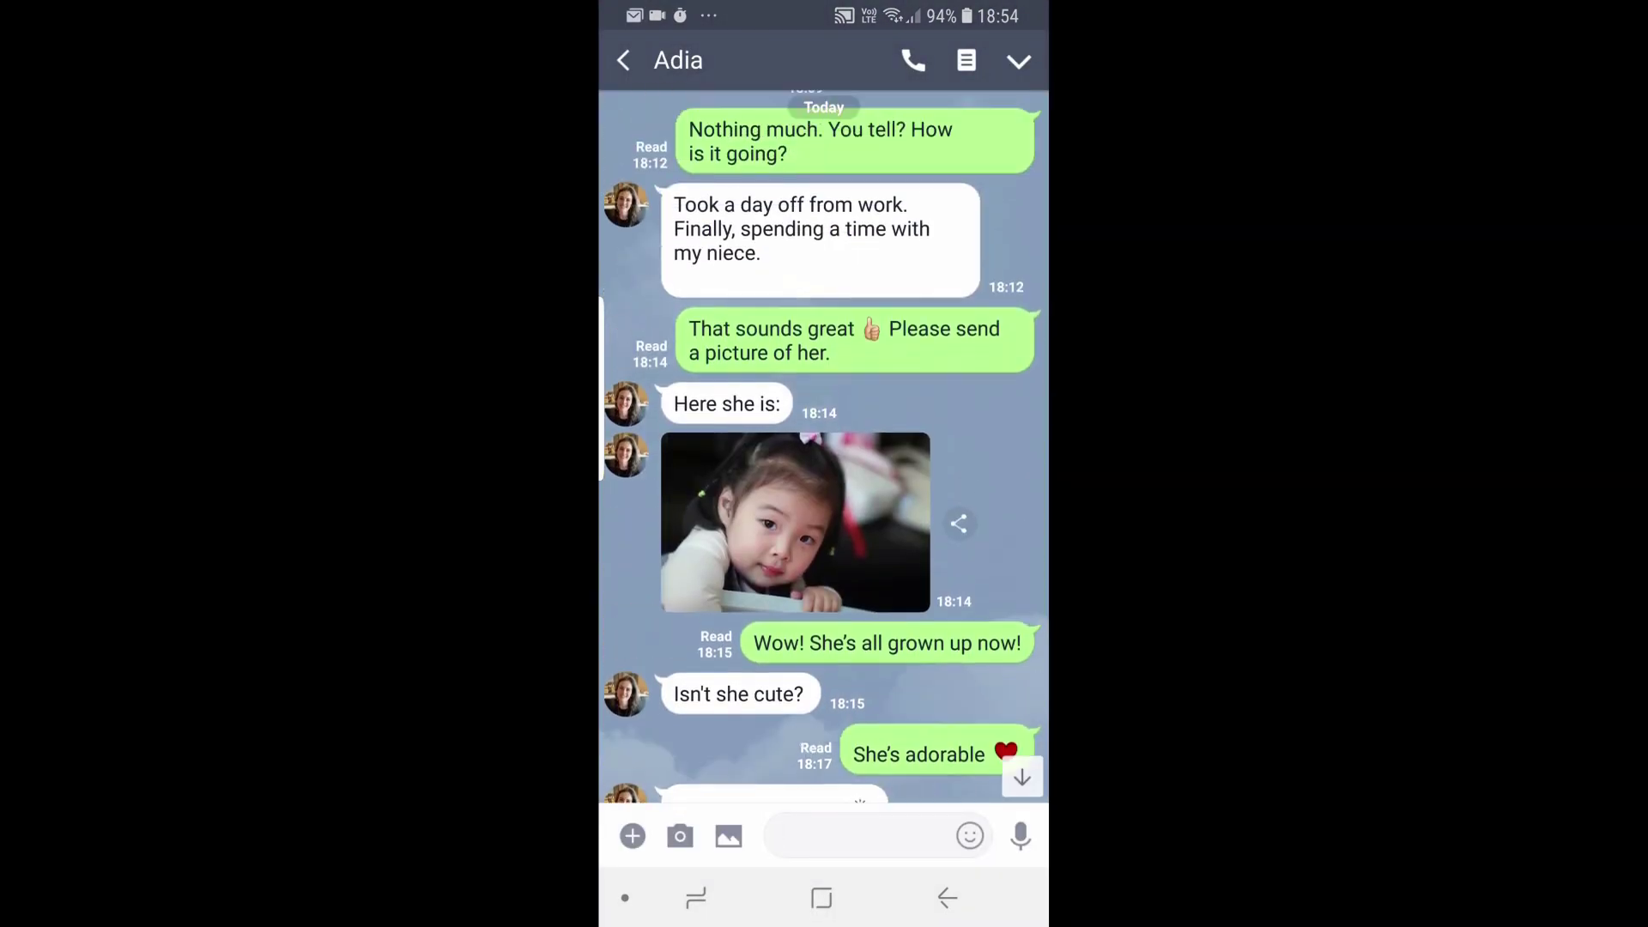
pyautogui.scroll(3, 823, 446)
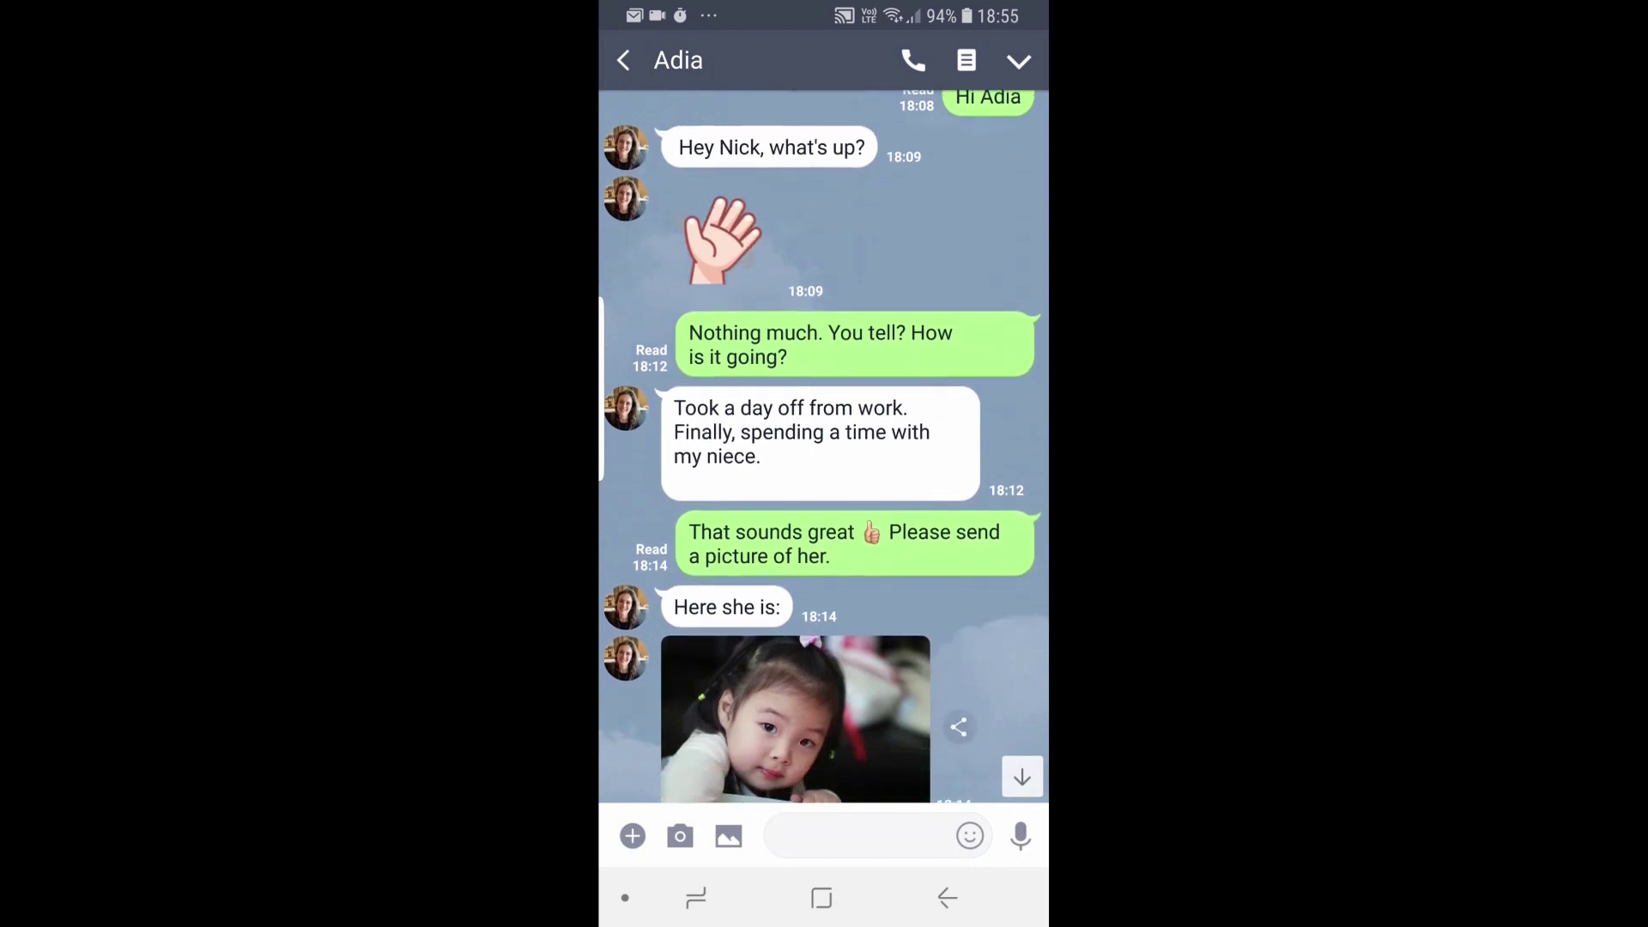
pyautogui.scroll(-5, 822, 446)
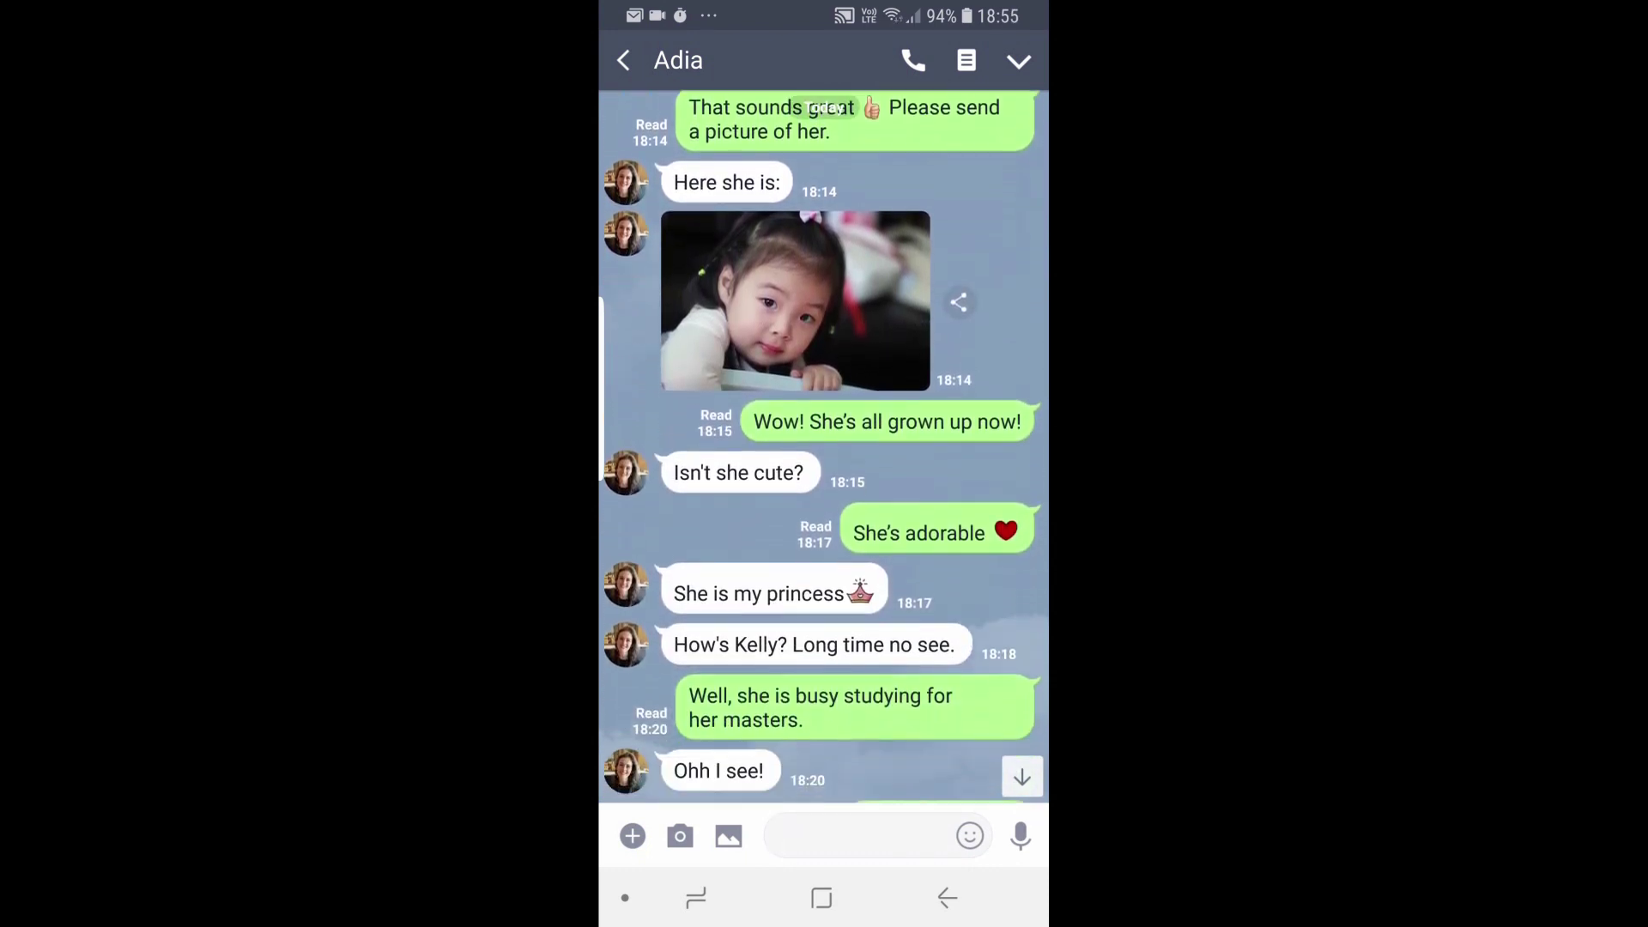
pyautogui.scroll(-2, 822, 446)
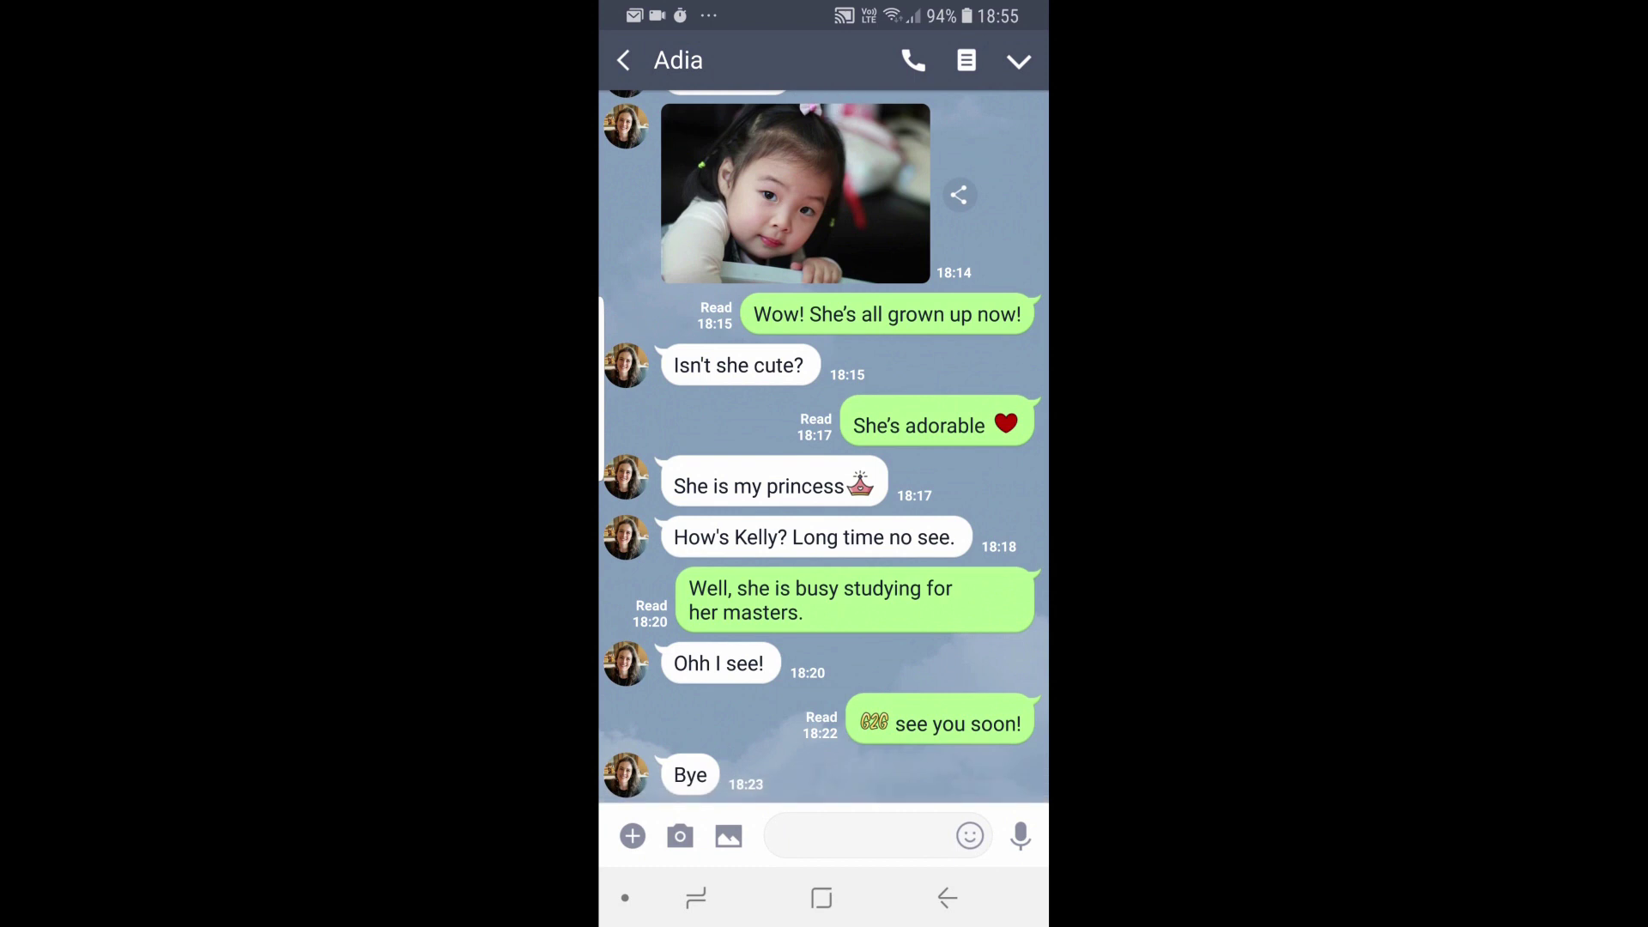
pyautogui.scroll(5, 822, 447)
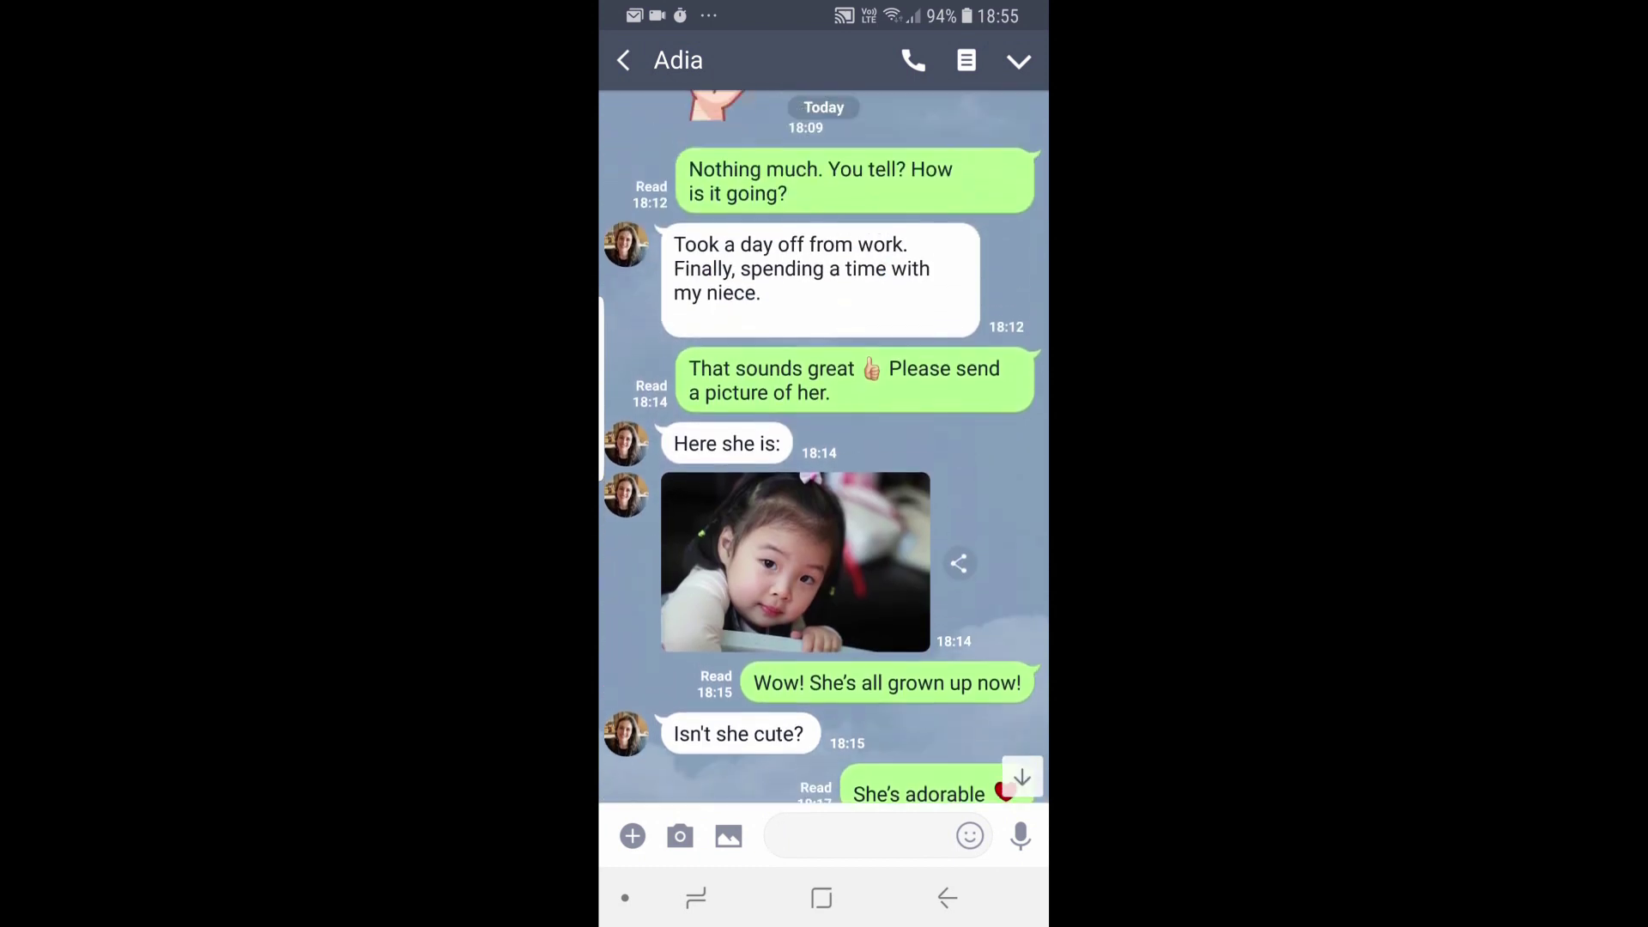
pyautogui.scroll(2, 822, 447)
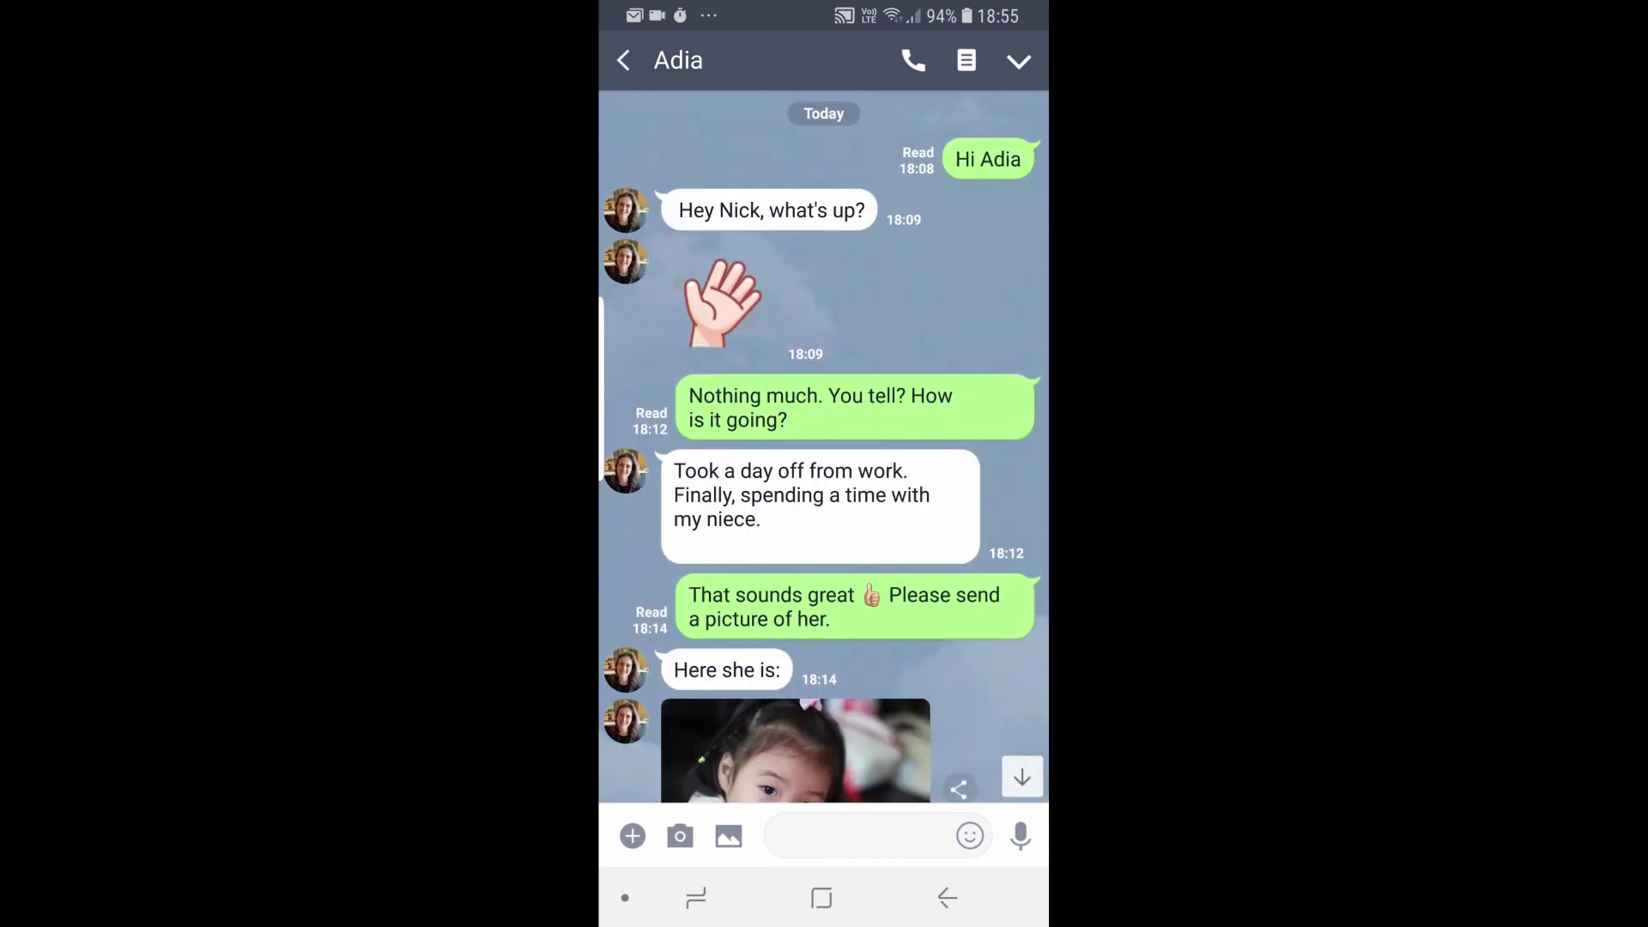
pyautogui.press('Escape')
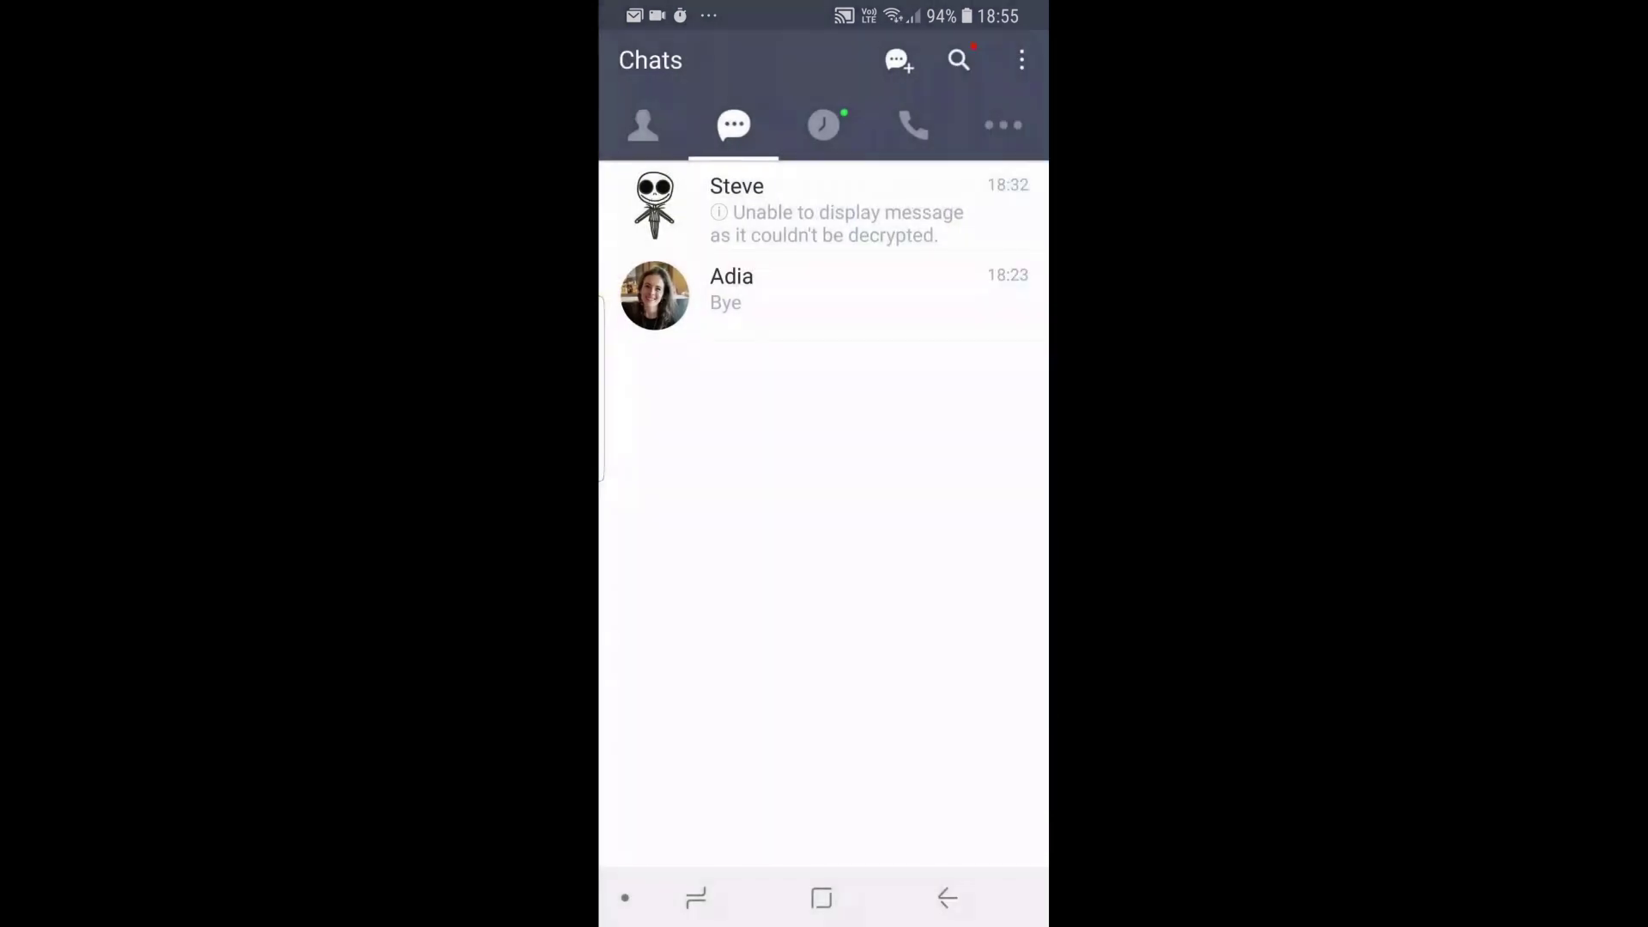